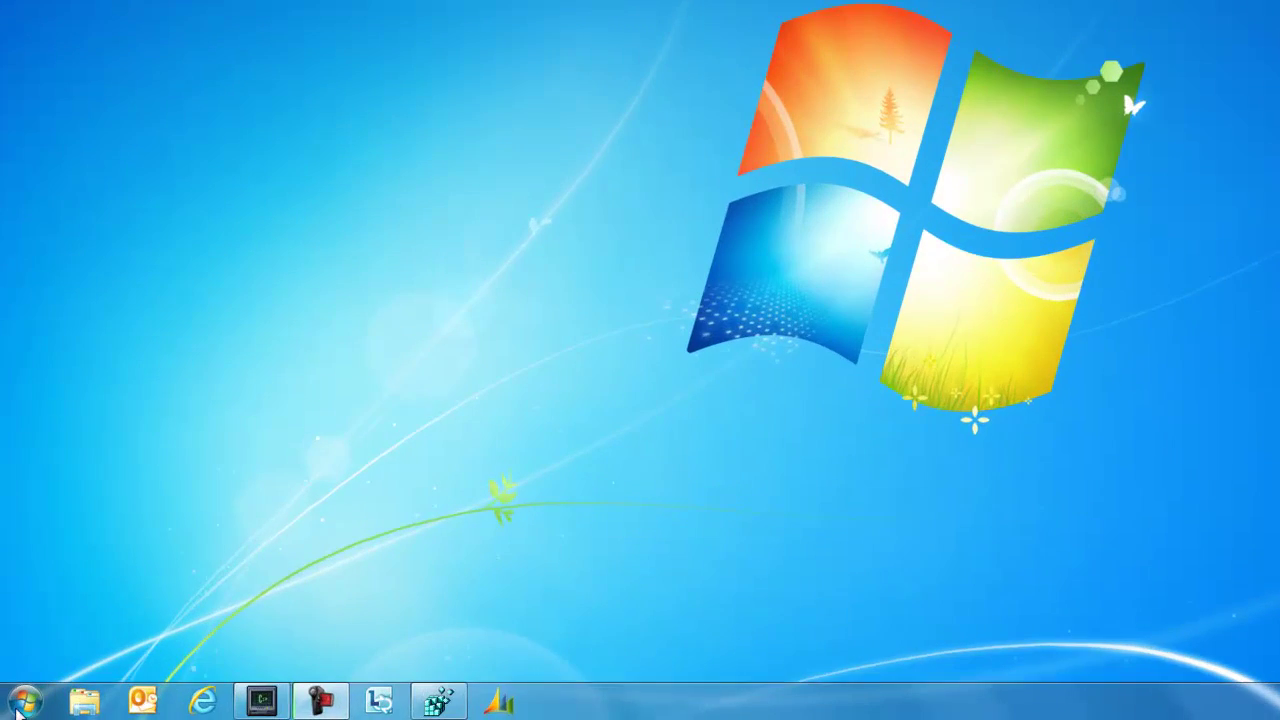
Open the Microsoft Dynamics AX 2009 Server Configuration utility as administrator.
{"action": "left_click", "coordinate": [18, 707]}
{"action": "mouse_move", "coordinate": [330, 535]}
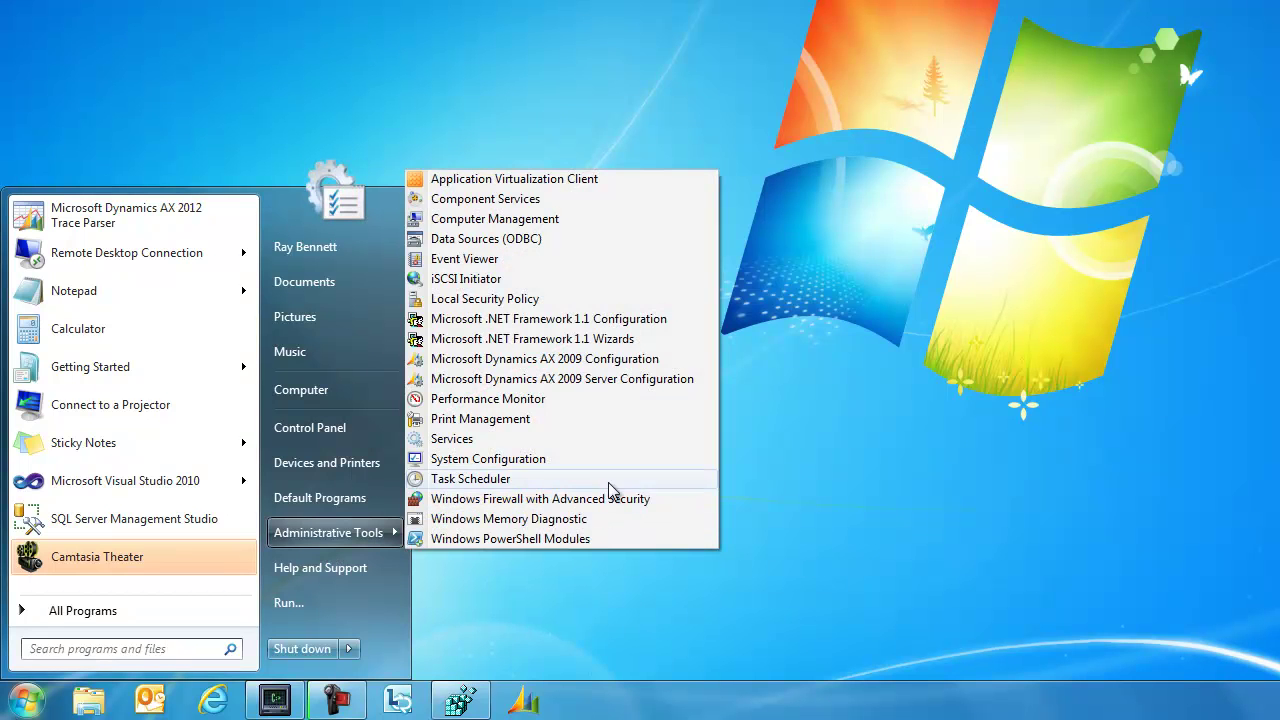
{"action": "right_click", "coordinate": [590, 380]}
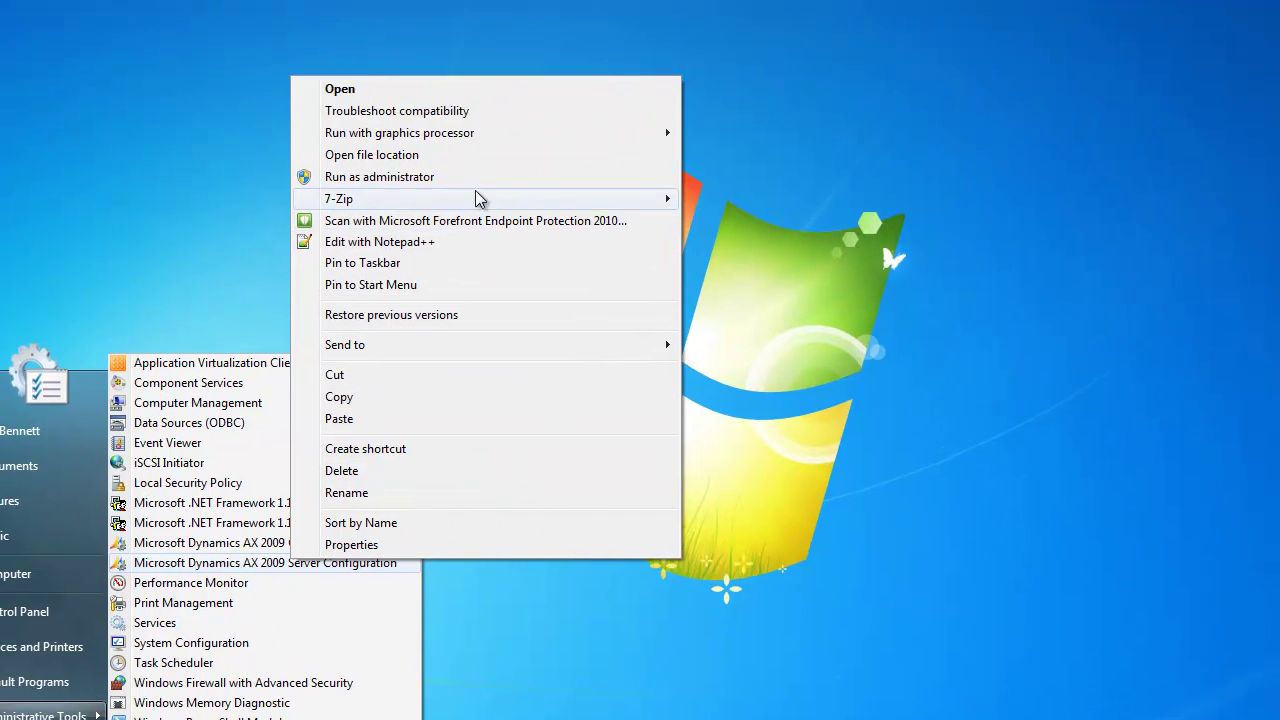
{"action": "left_click", "coordinate": [764, 0]}
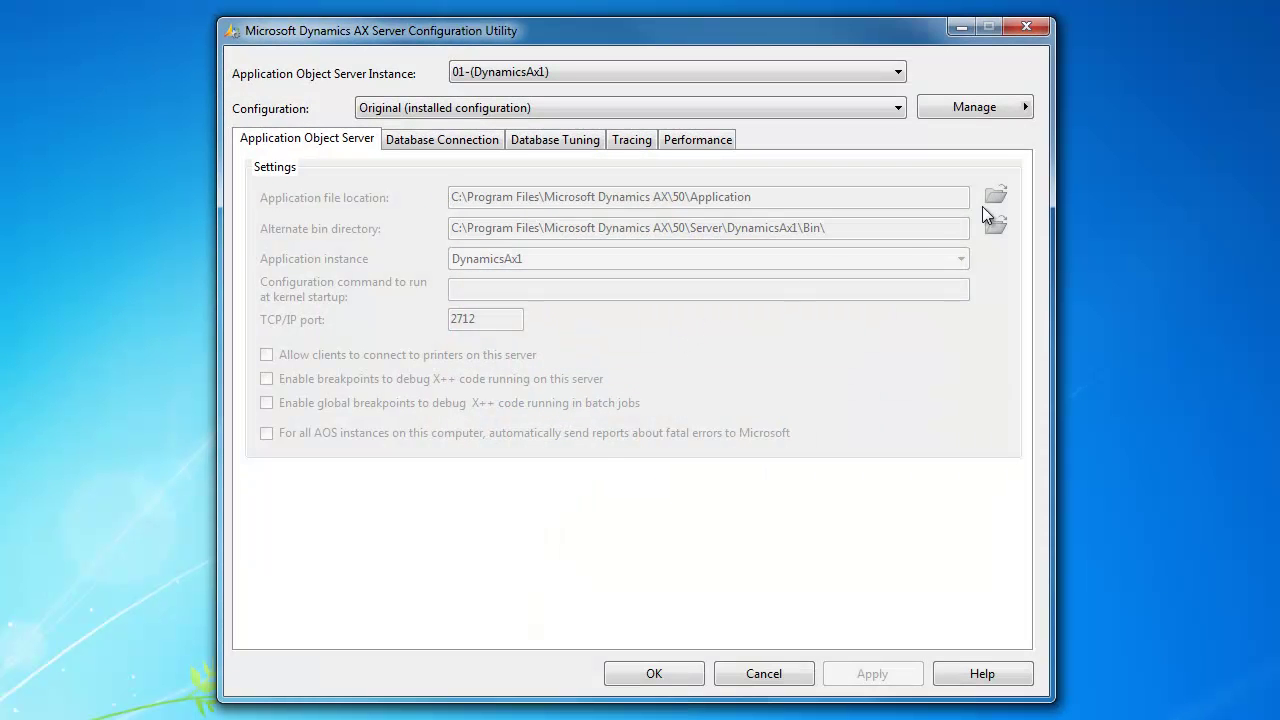
Create a server configuration named Tracing, copied from the active configuration.
{"action": "left_click", "coordinate": [980, 106]}
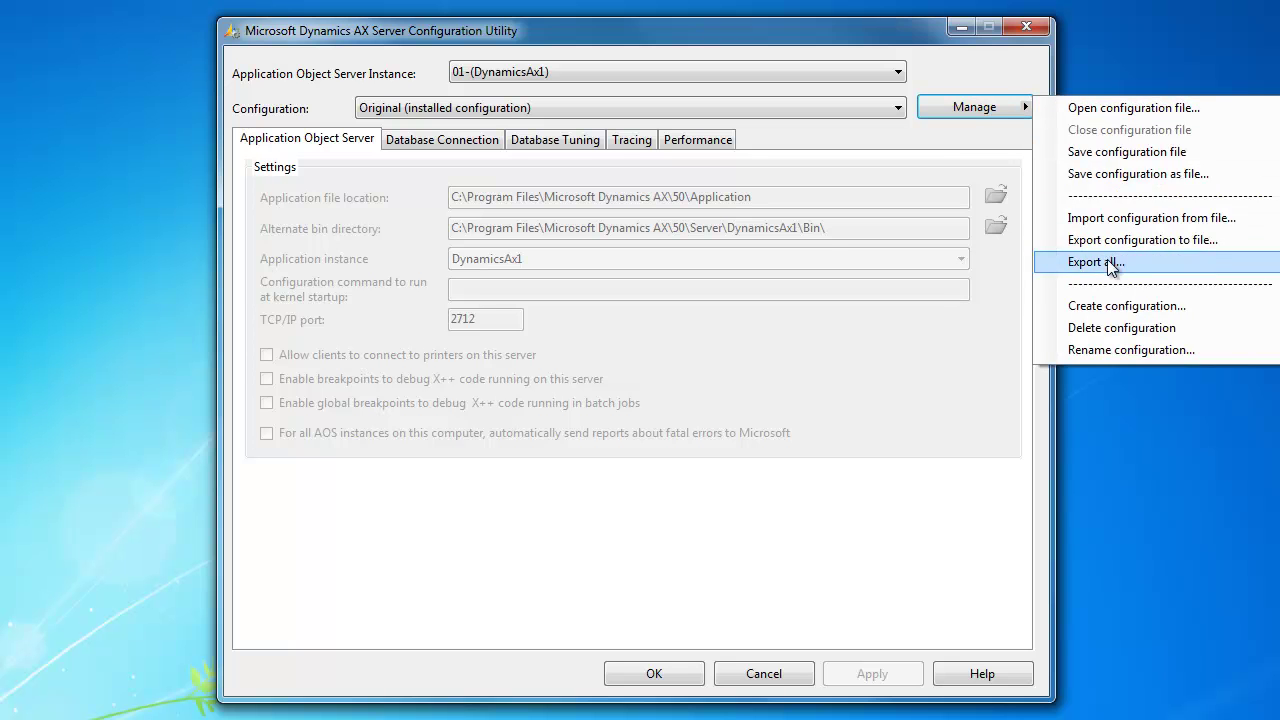
{"action": "left_click", "coordinate": [1106, 305]}
{"action": "type", "text": "Tracing"}
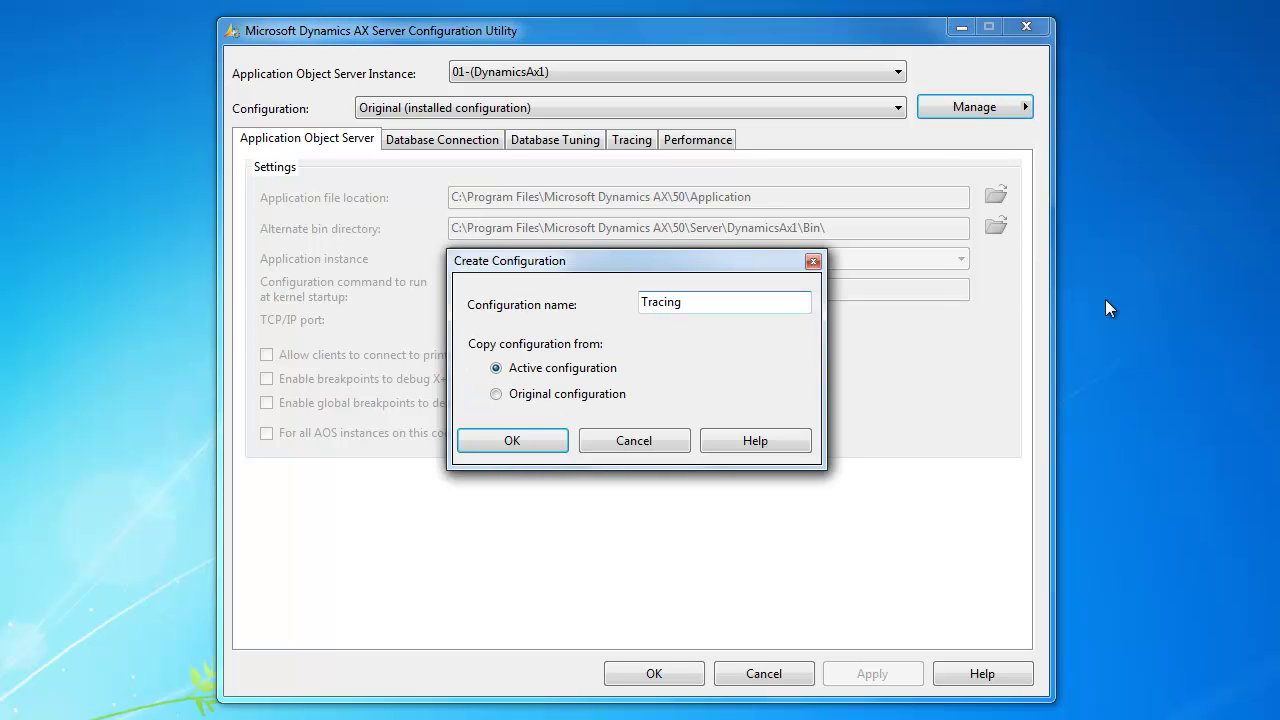
{"action": "key", "text": "Return"}
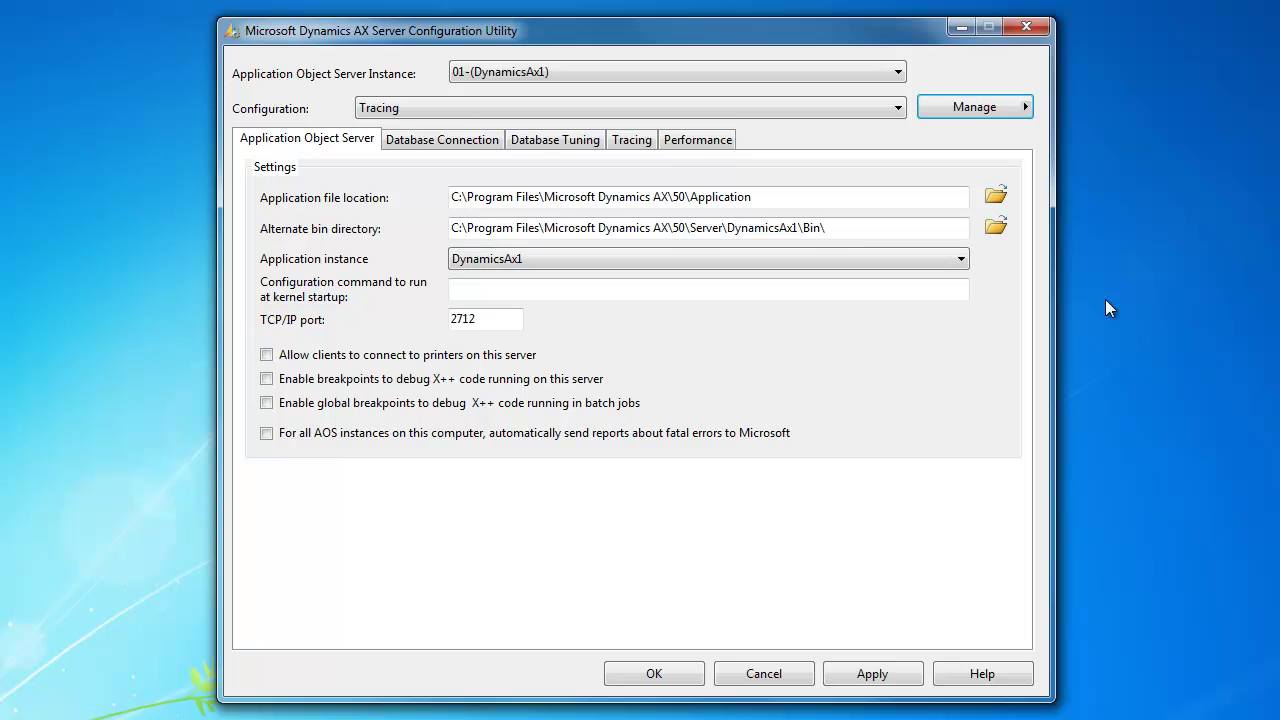
In the server's tracing settings, enable RPC round trips to server and X++ method calls with 99 nested calls.
{"action": "left_click", "coordinate": [619, 142]}
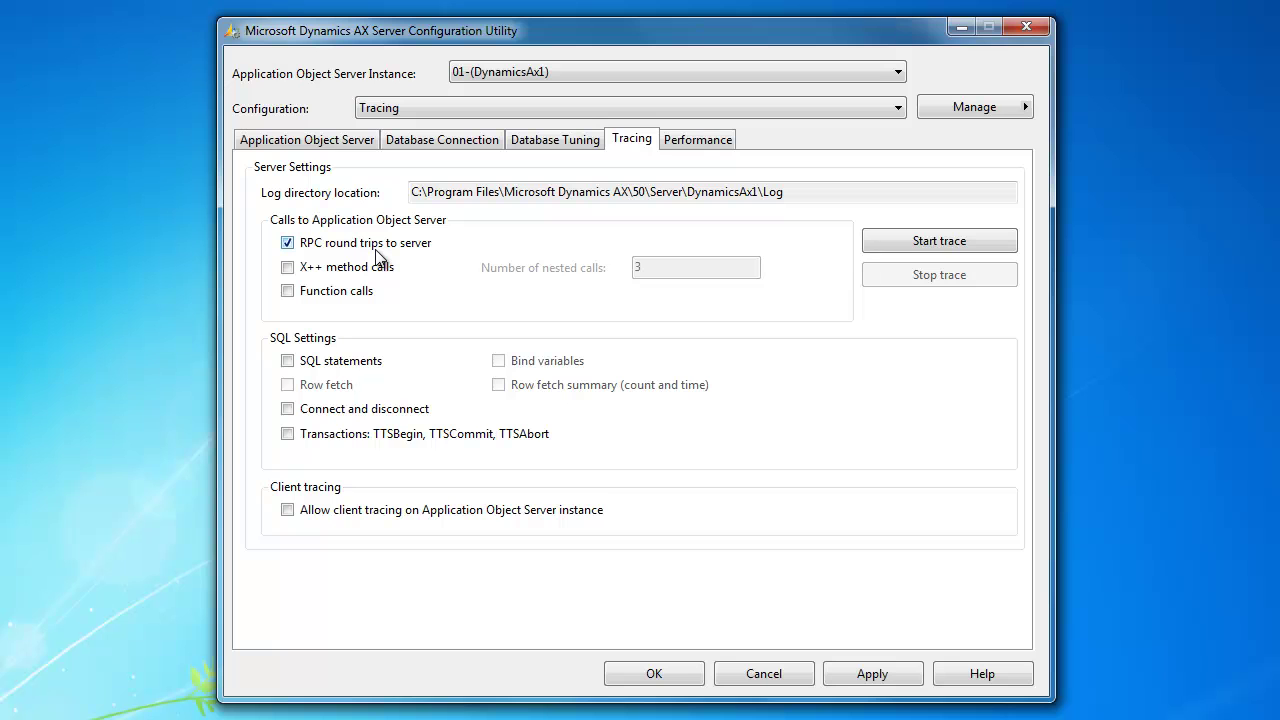
{"action": "left_click", "coordinate": [366, 275]}
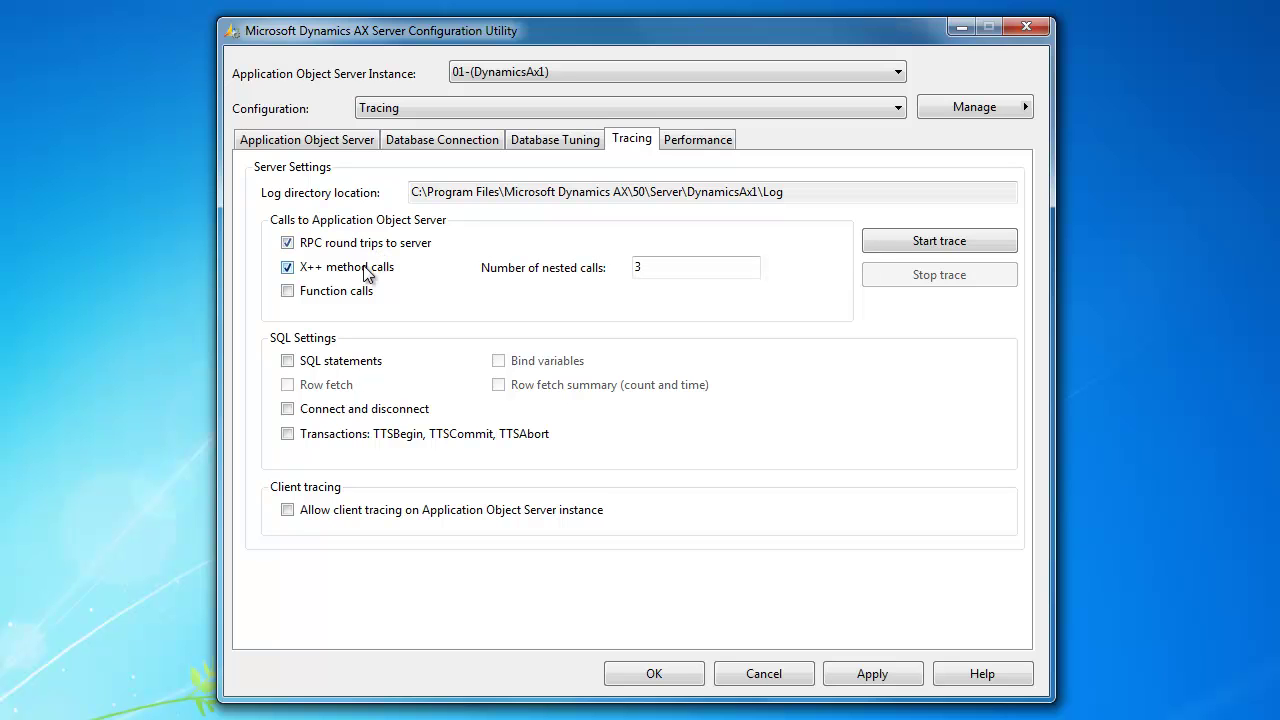
{"action": "left_click_drag", "start_coordinate": [652, 268], "coordinate": [570, 272]}
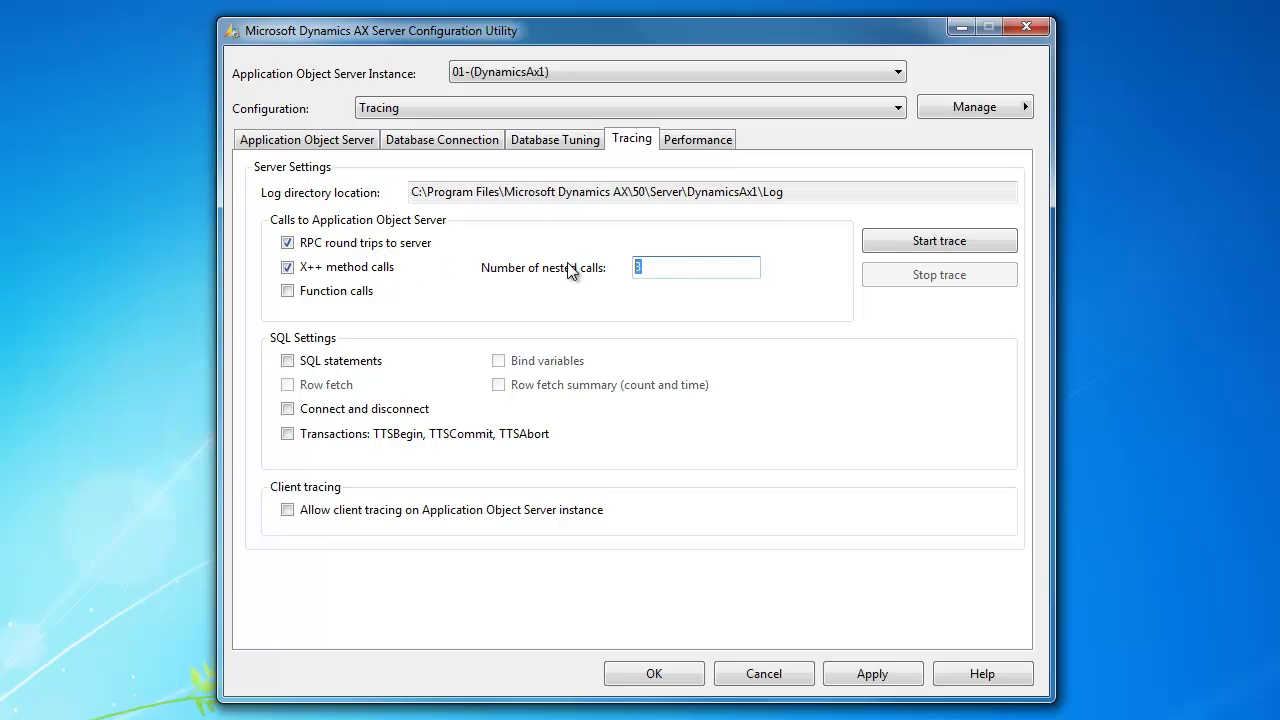
{"action": "type", "text": "99"}
Enable SQL statements, bind variables, row fetch summary and client tracing on the server, then apply the settings and start the AOS.
{"action": "left_click", "coordinate": [322, 366]}
{"action": "left_click", "coordinate": [566, 366]}
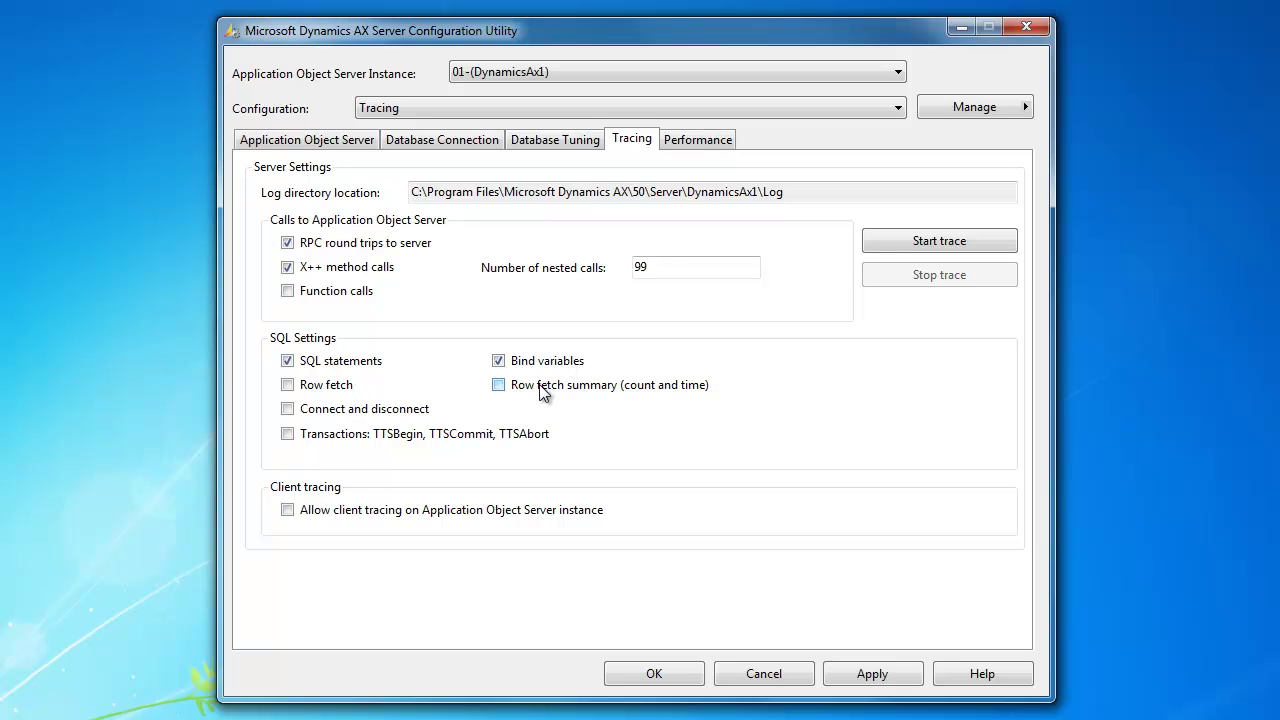
{"action": "left_click", "coordinate": [541, 392]}
{"action": "left_click", "coordinate": [866, 673]}
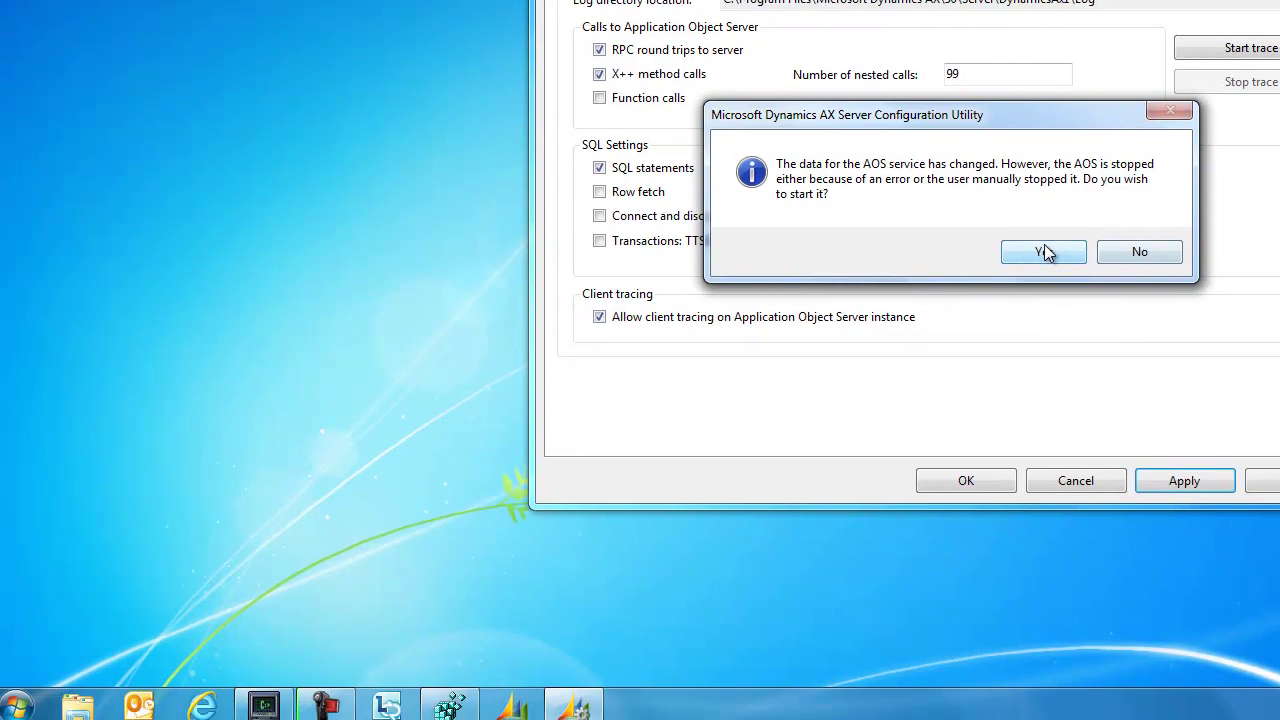
{"action": "left_click", "coordinate": [750, 446]}
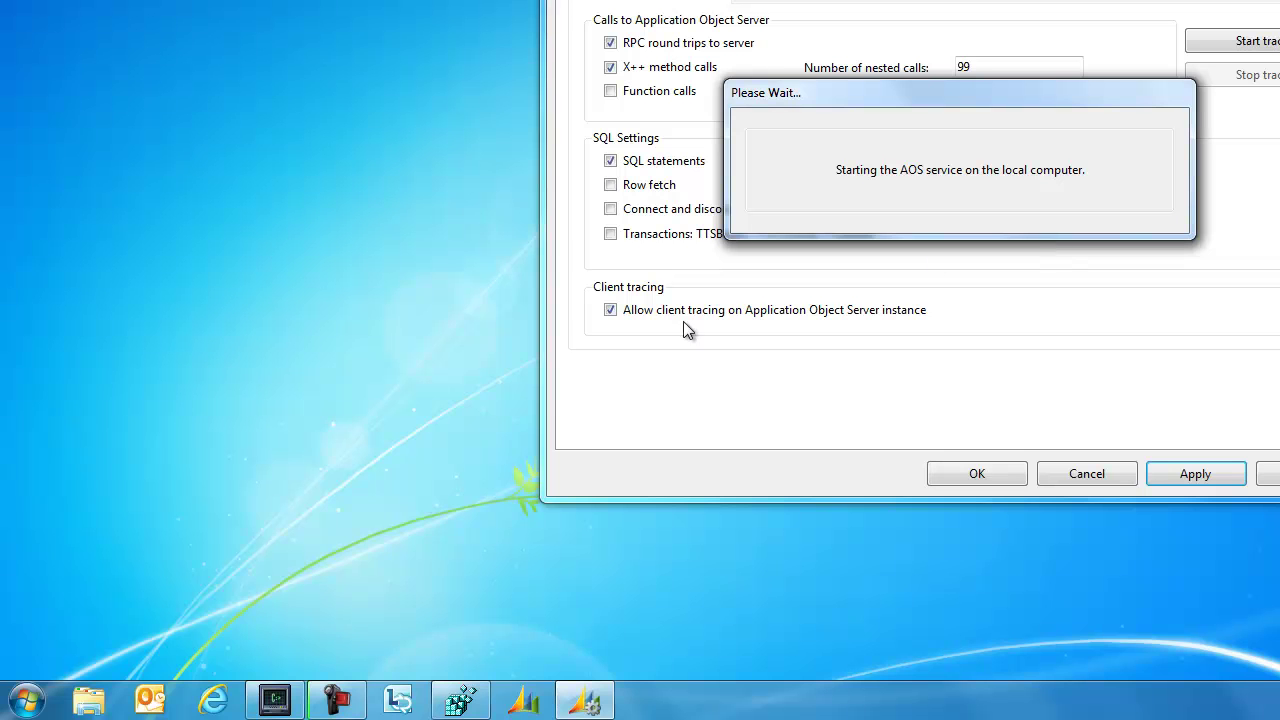
Open the Microsoft Dynamics AX 2009 Configuration utility for the client as administrator.
{"action": "left_click", "coordinate": [27, 700]}
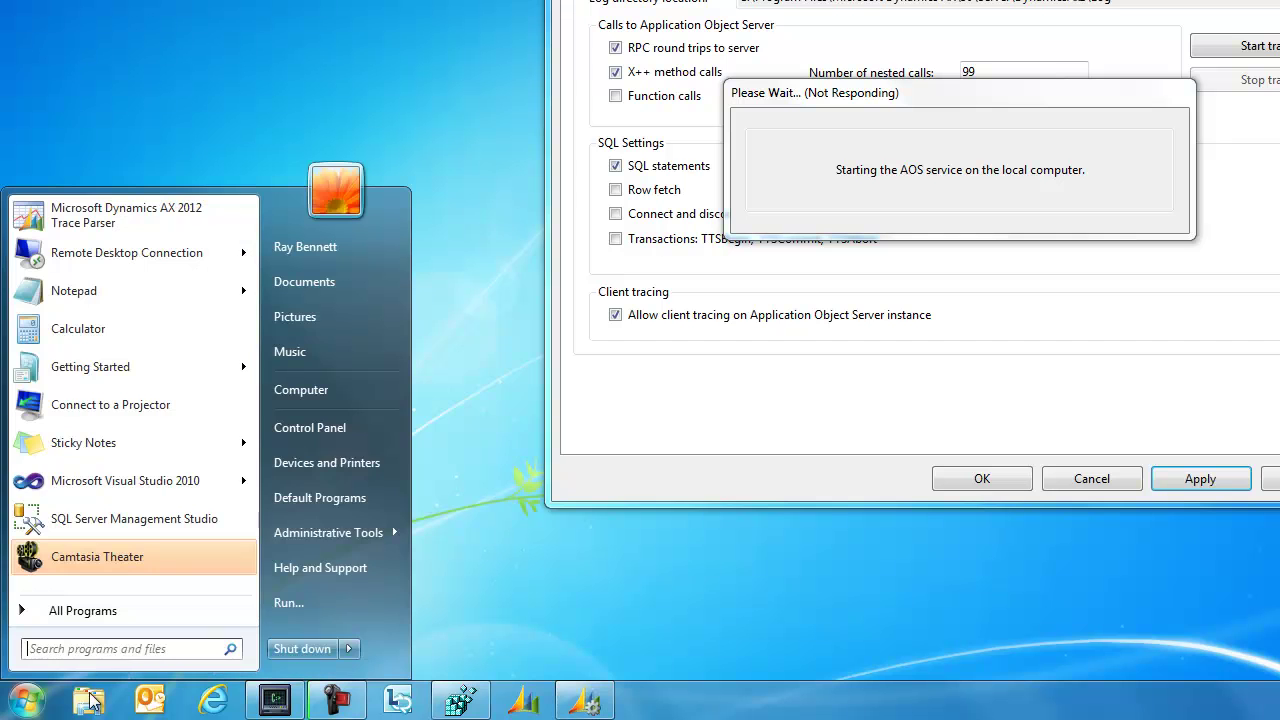
{"action": "mouse_move", "coordinate": [317, 533]}
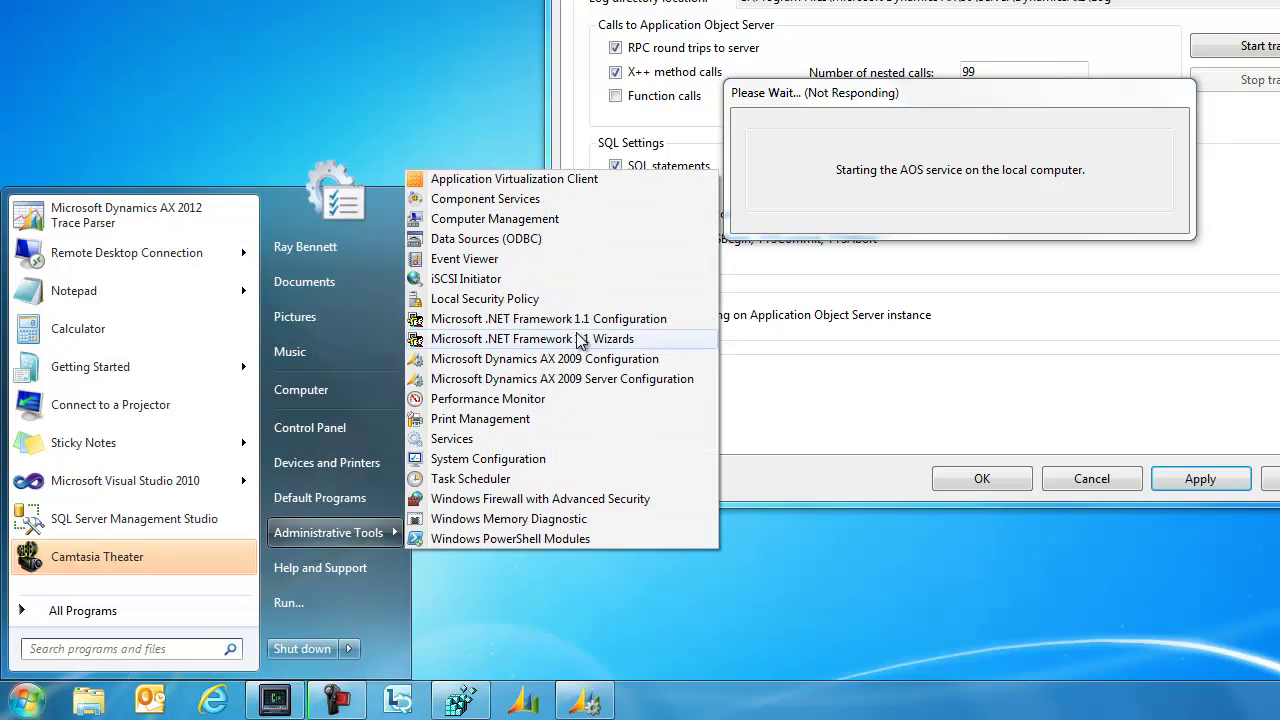
{"action": "right_click", "coordinate": [584, 358]}
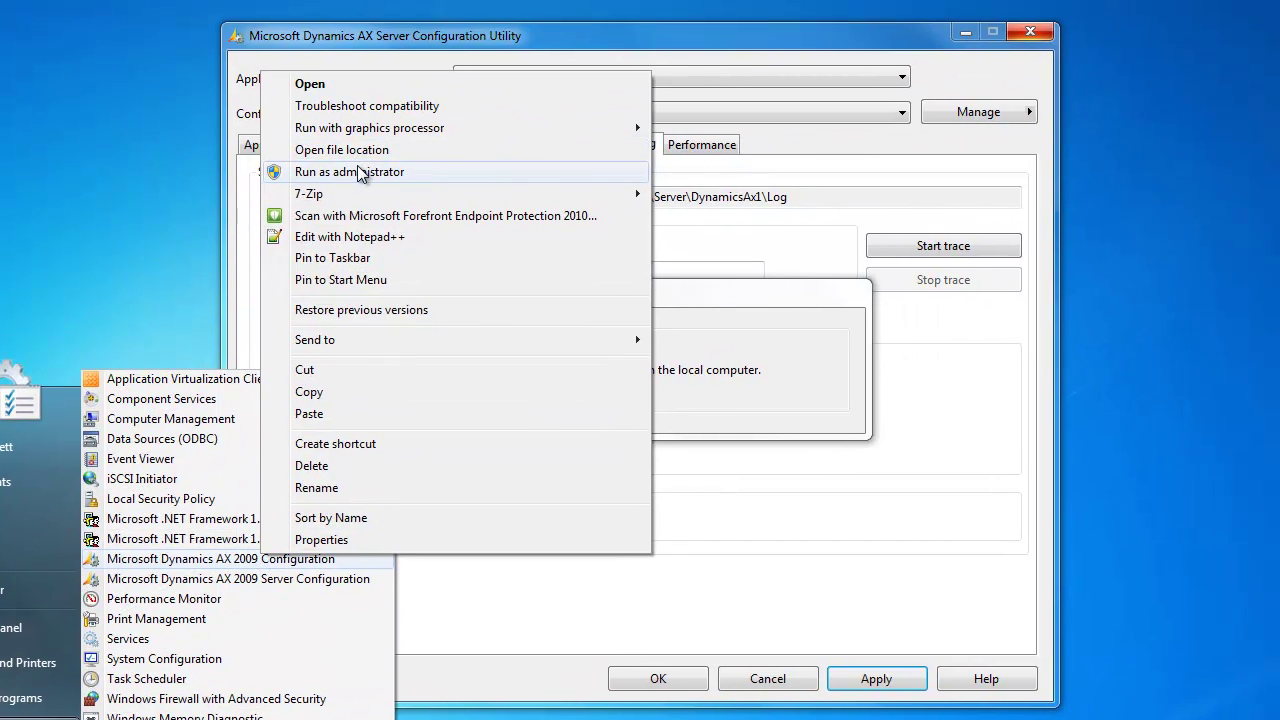
{"action": "left_click", "coordinate": [360, 174]}
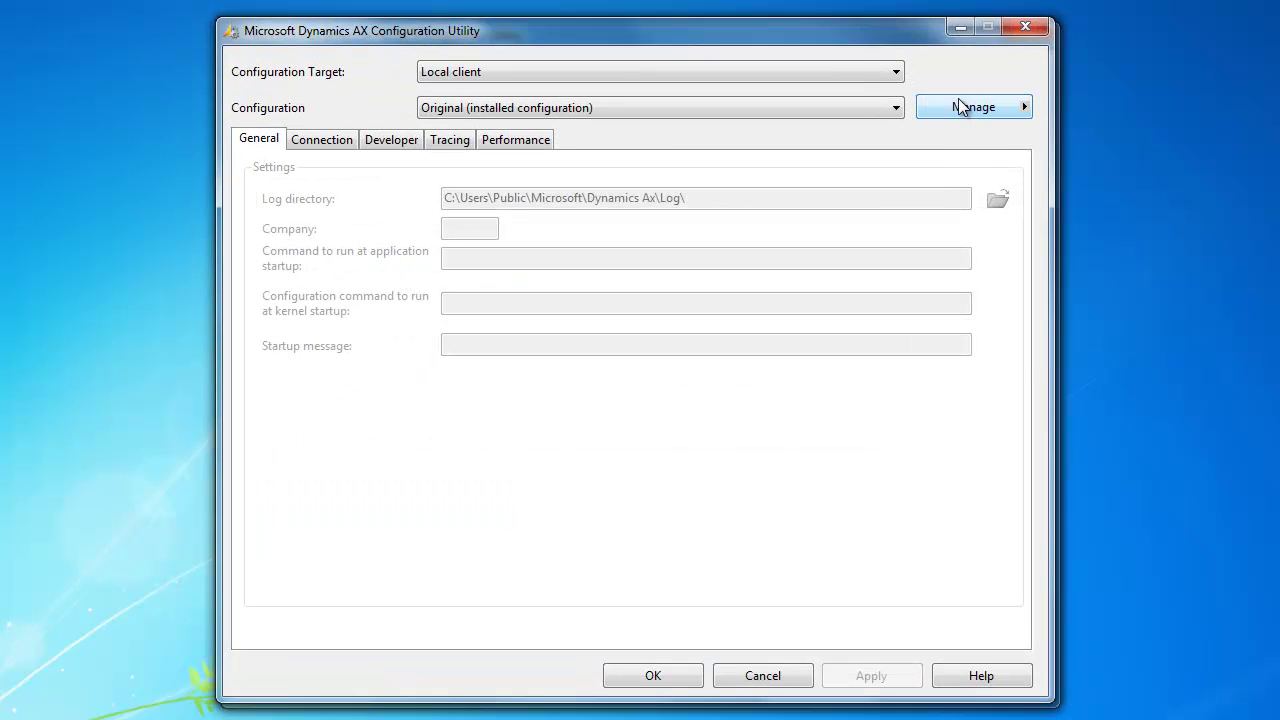
Create a local client configuration named Tracing, copied from the active configuration.
{"action": "left_click", "coordinate": [960, 107]}
{"action": "left_click", "coordinate": [1135, 307]}
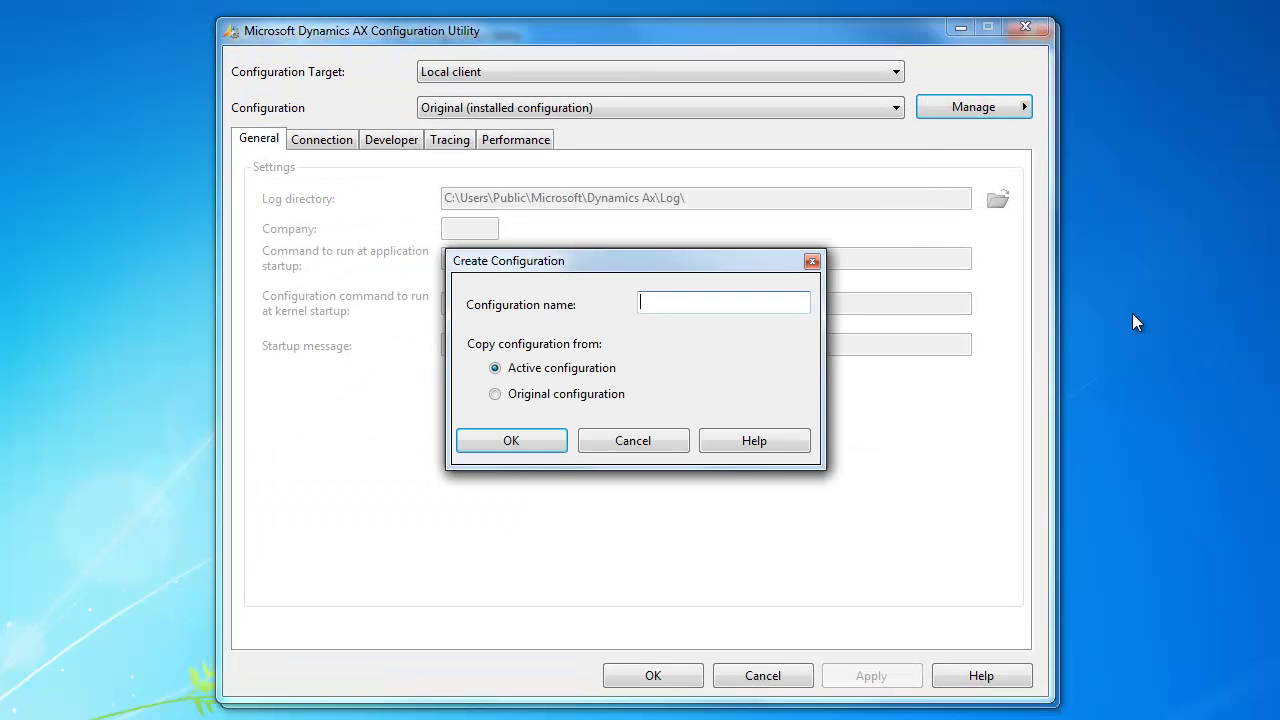
{"action": "type", "text": "Tracing"}
{"action": "left_click", "coordinate": [538, 450]}
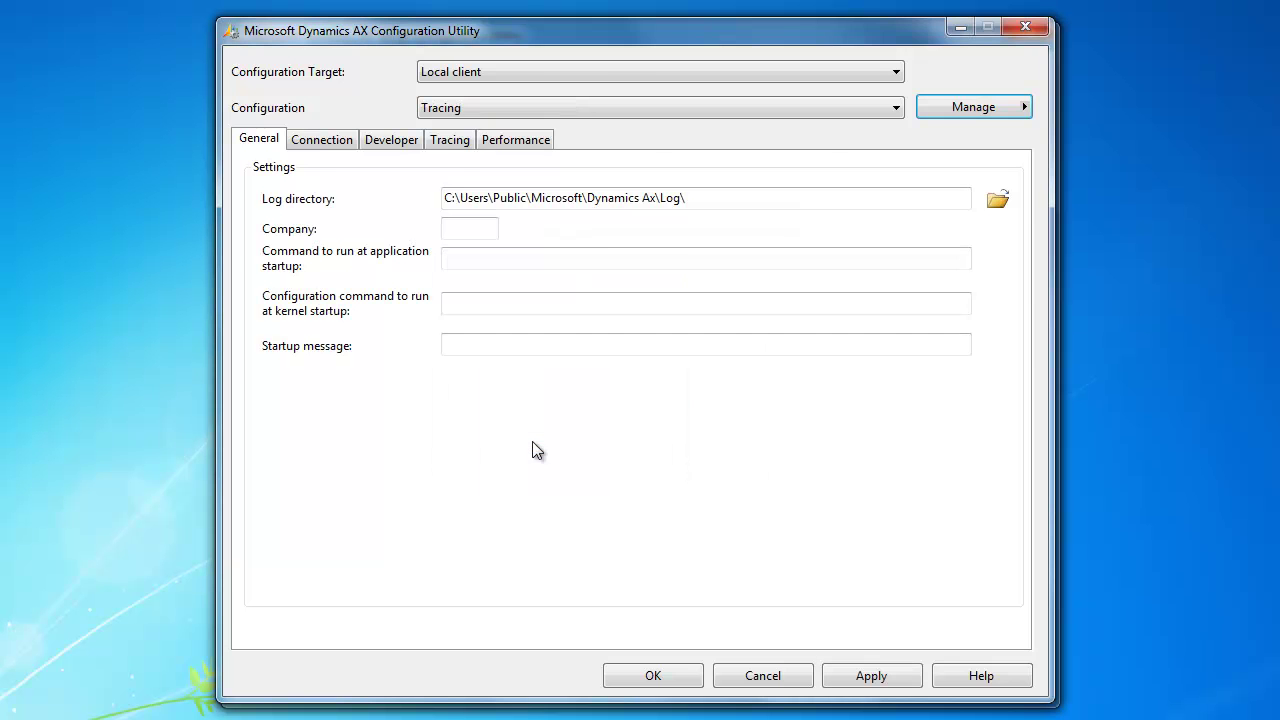
Enable client tracing of RPC round trips, X++ method calls with 99 nested calls, SQL statements, bind variables and row fetch summary, and apply it.
{"action": "left_click", "coordinate": [446, 142]}
{"action": "left_click", "coordinate": [370, 240]}
{"action": "double_click", "coordinate": [720, 232]}
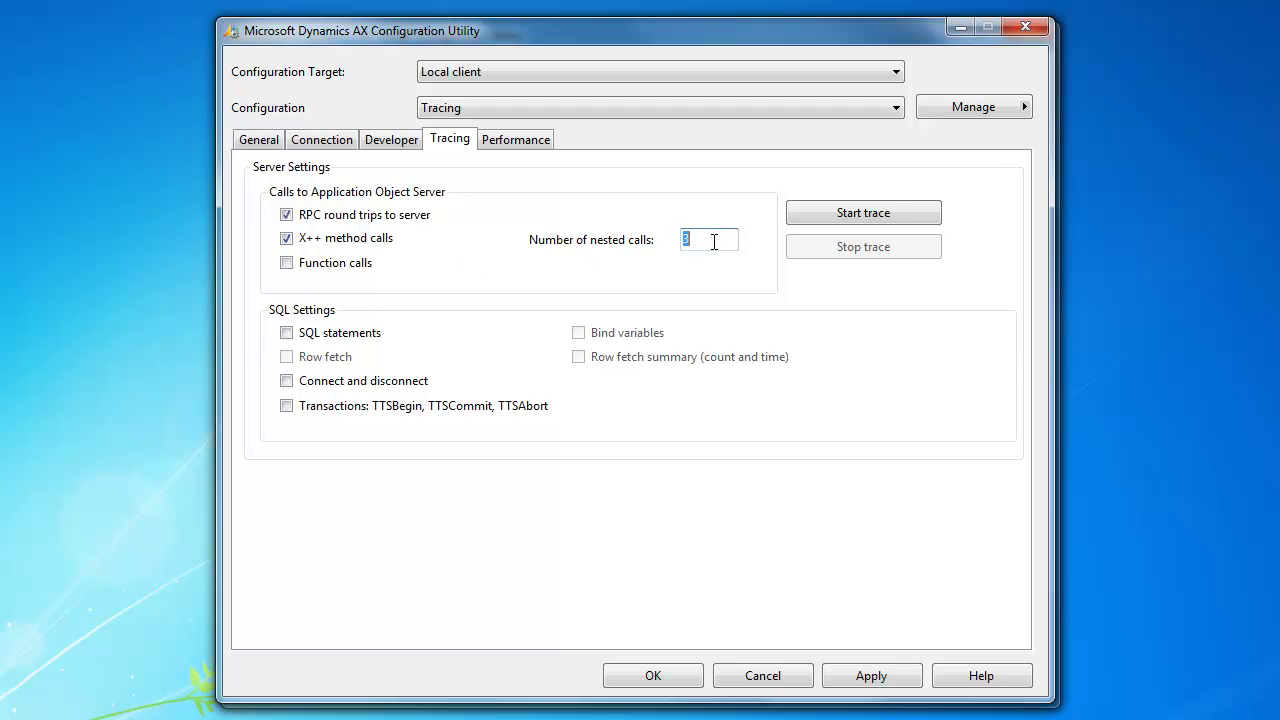
{"action": "type", "text": "99"}
{"action": "left_click", "coordinate": [336, 333]}
{"action": "left_click", "coordinate": [596, 338]}
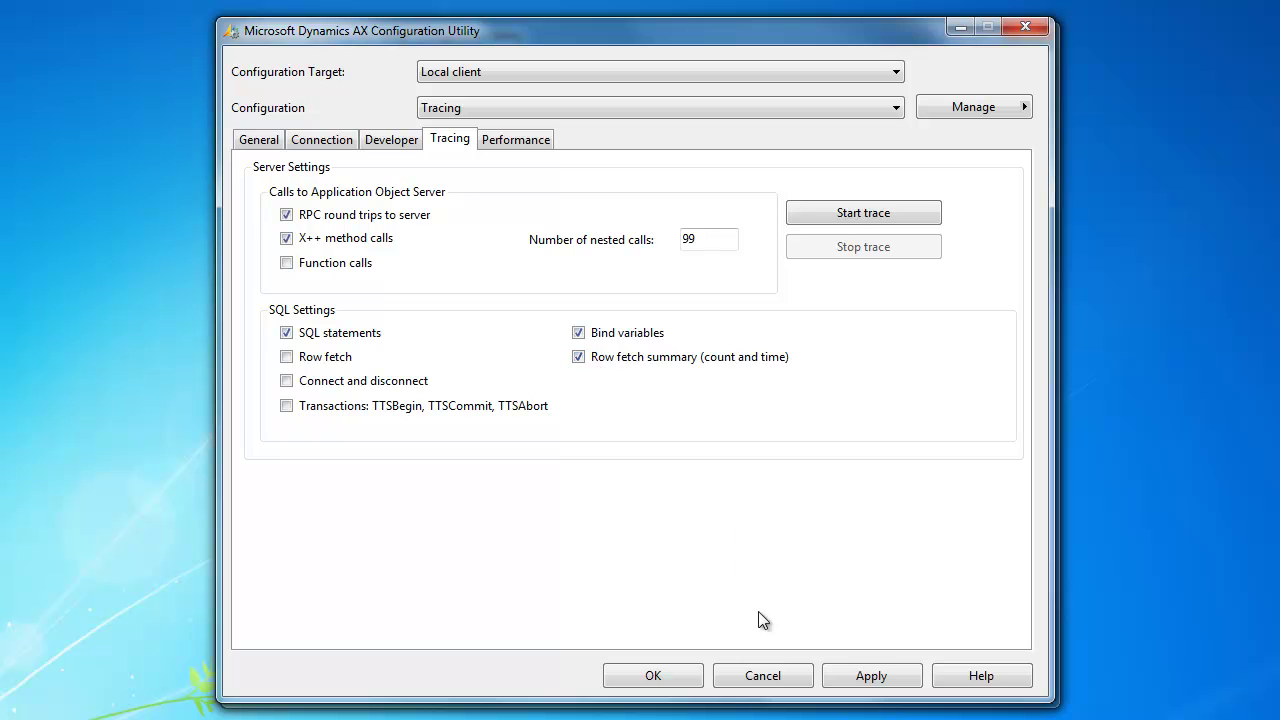
{"action": "left_click", "coordinate": [900, 677]}
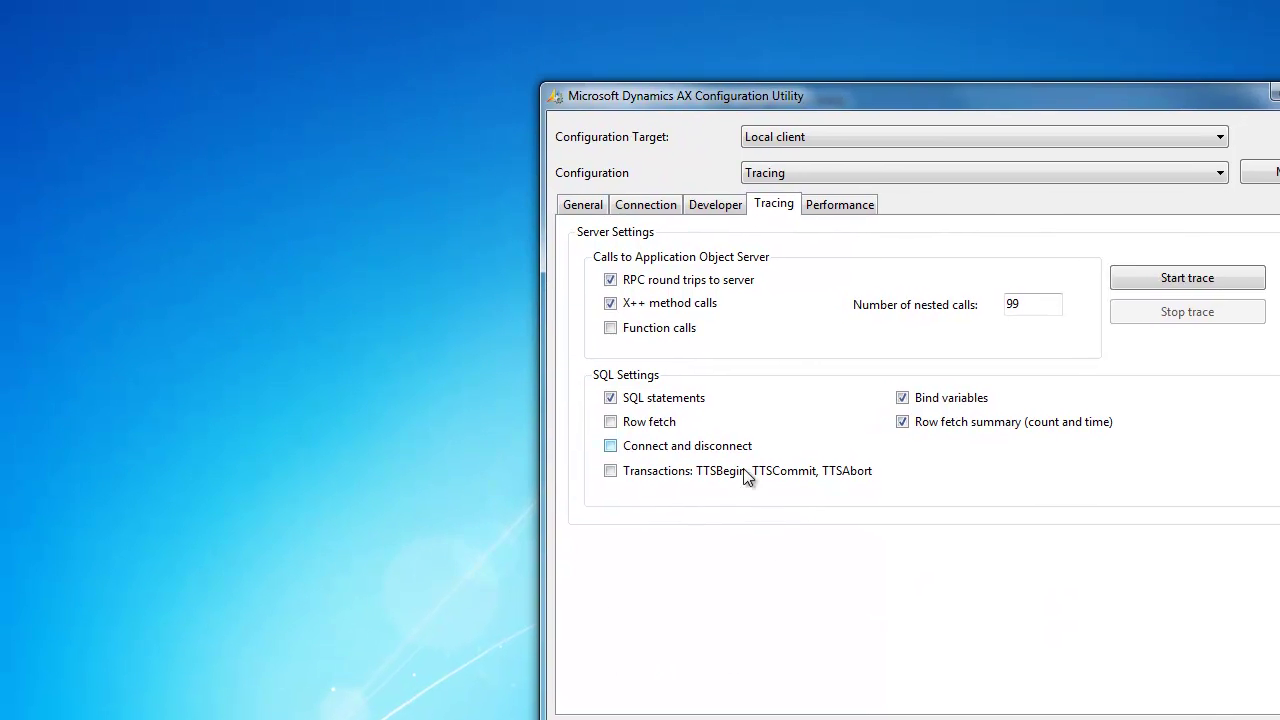
Move the client configuration window aside and close the server configuration utility, accepting its settings.
{"action": "left_click_drag", "start_coordinate": [1026, 95], "coordinate": [677, 35]}
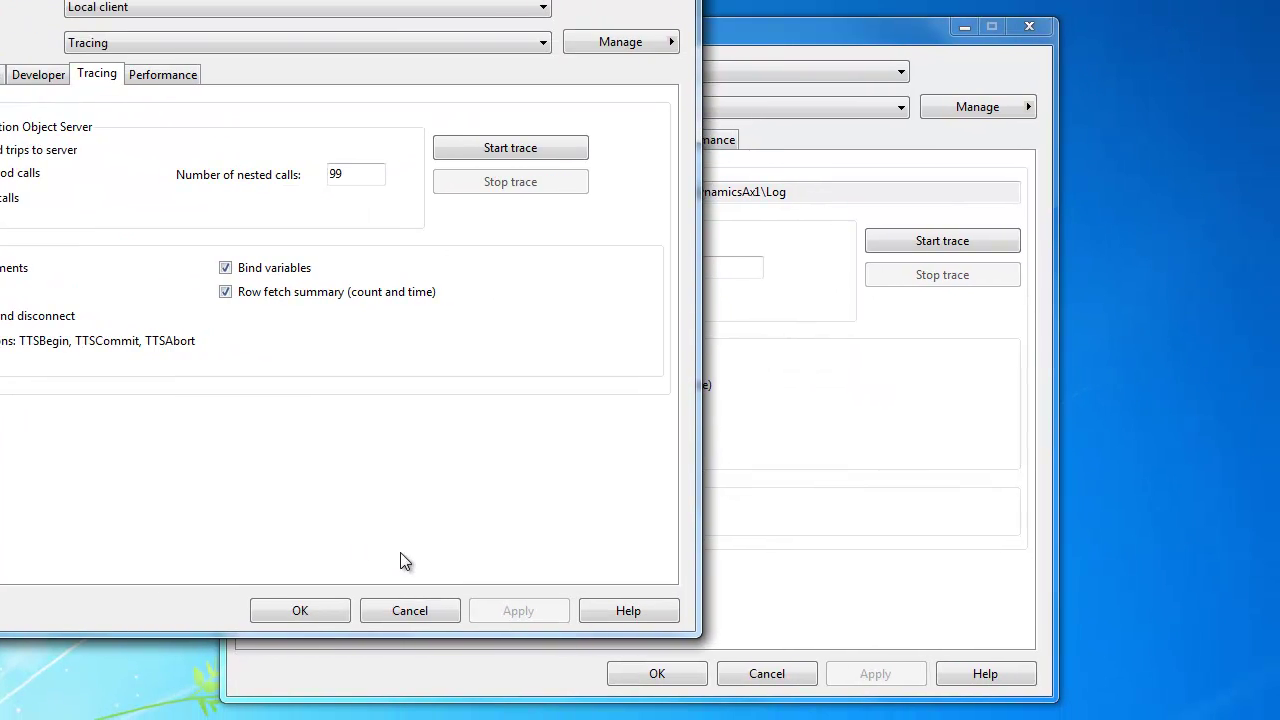
{"action": "left_click", "coordinate": [815, 614]}
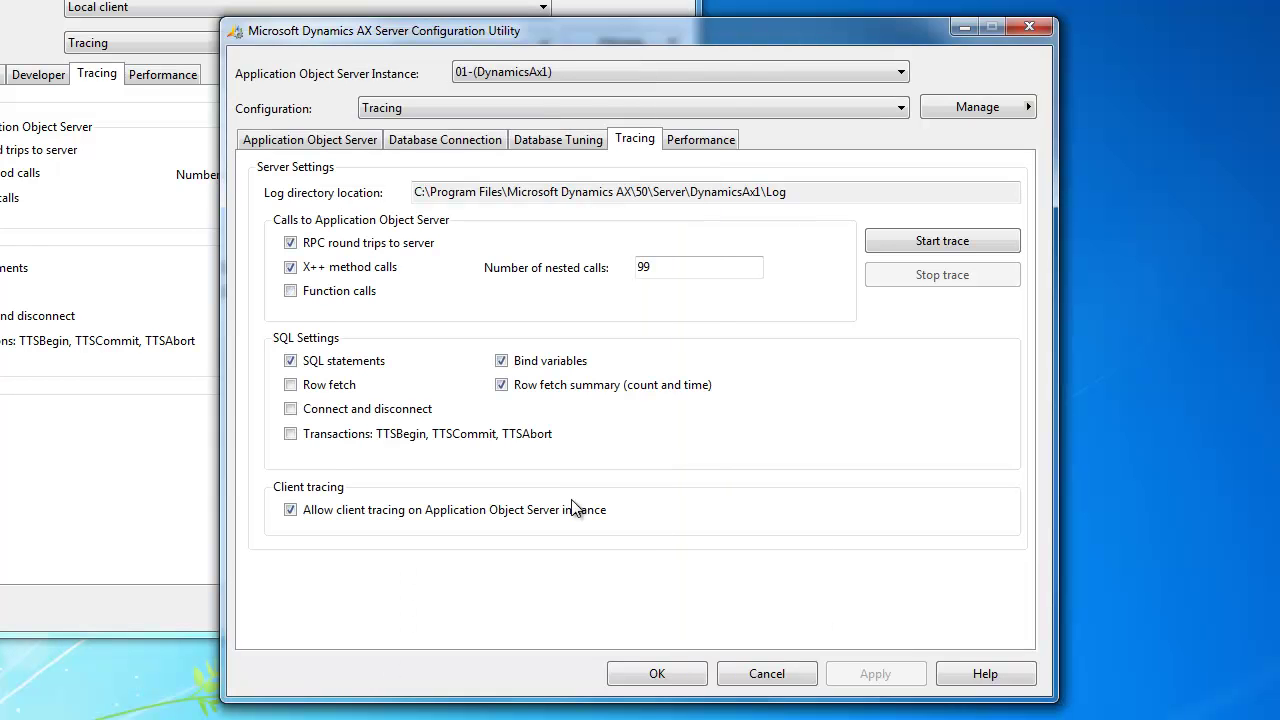
{"action": "left_click", "coordinate": [675, 682]}
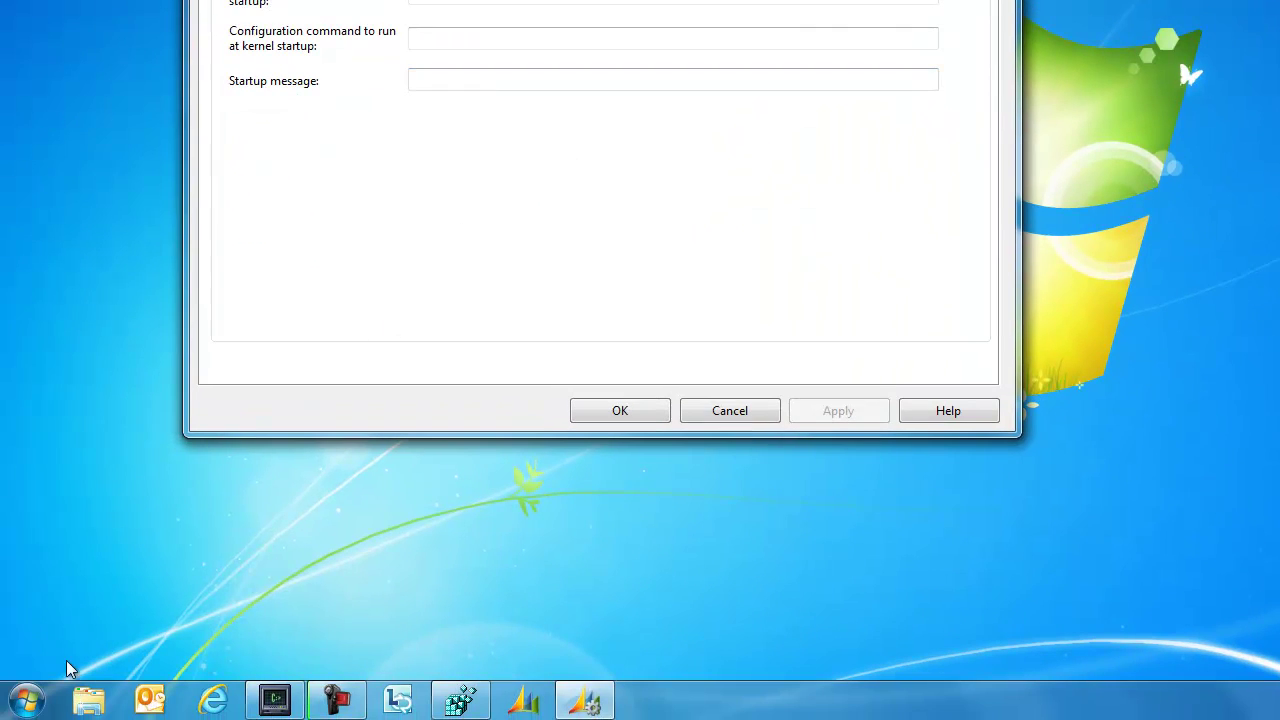
Reopen the Dynamics AX 2009 Server Configuration utility as administrator and show its tracing settings.
{"action": "left_click", "coordinate": [27, 704]}
{"action": "mouse_move", "coordinate": [346, 543]}
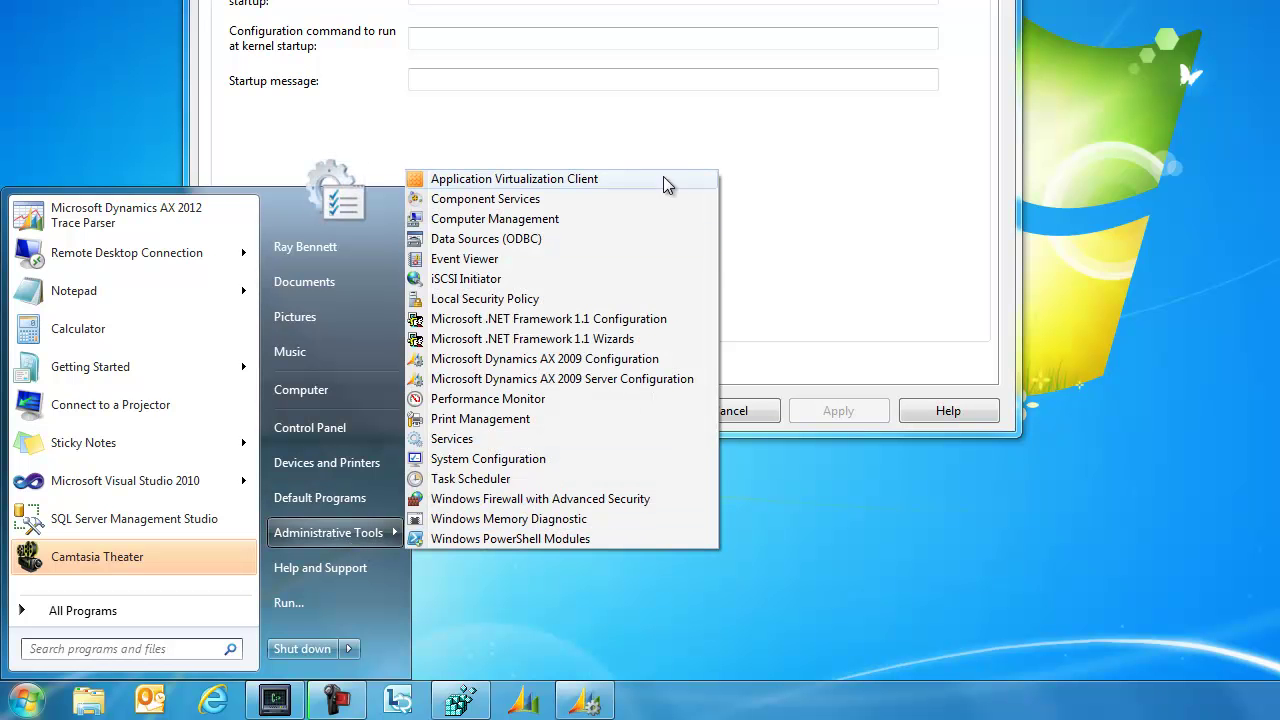
{"action": "right_click", "coordinate": [620, 380]}
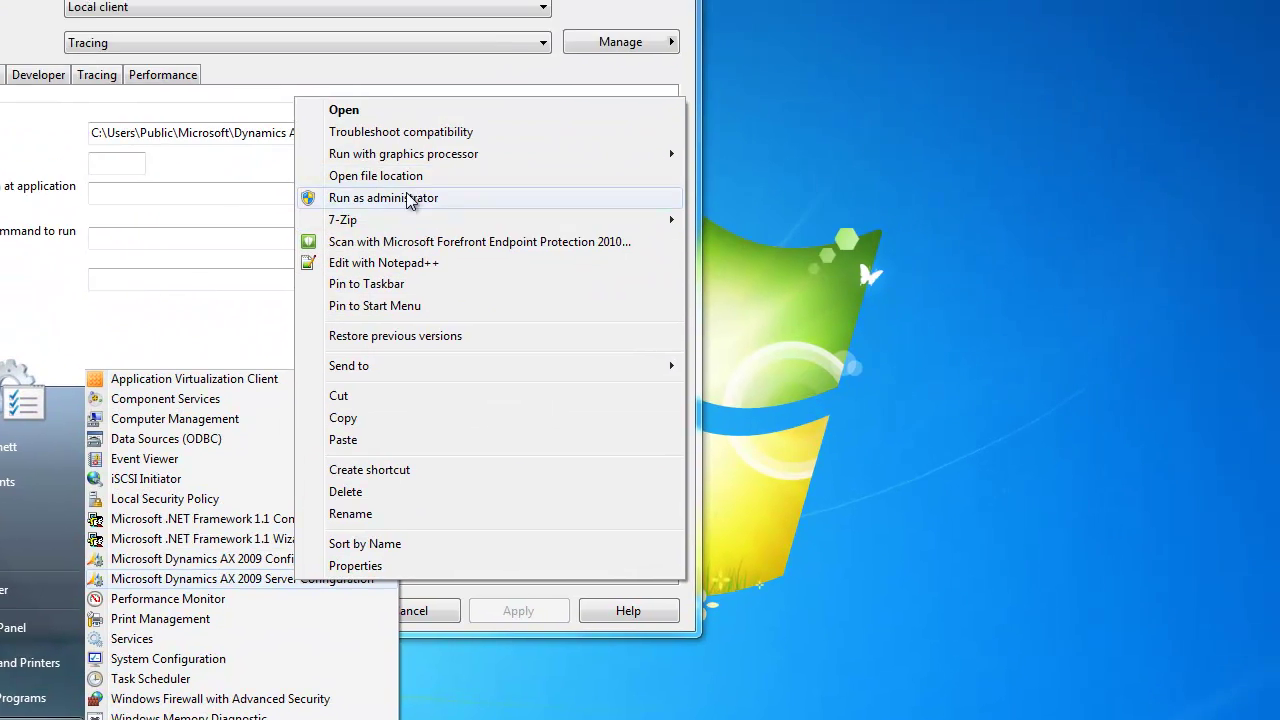
{"action": "left_click", "coordinate": [697, 9]}
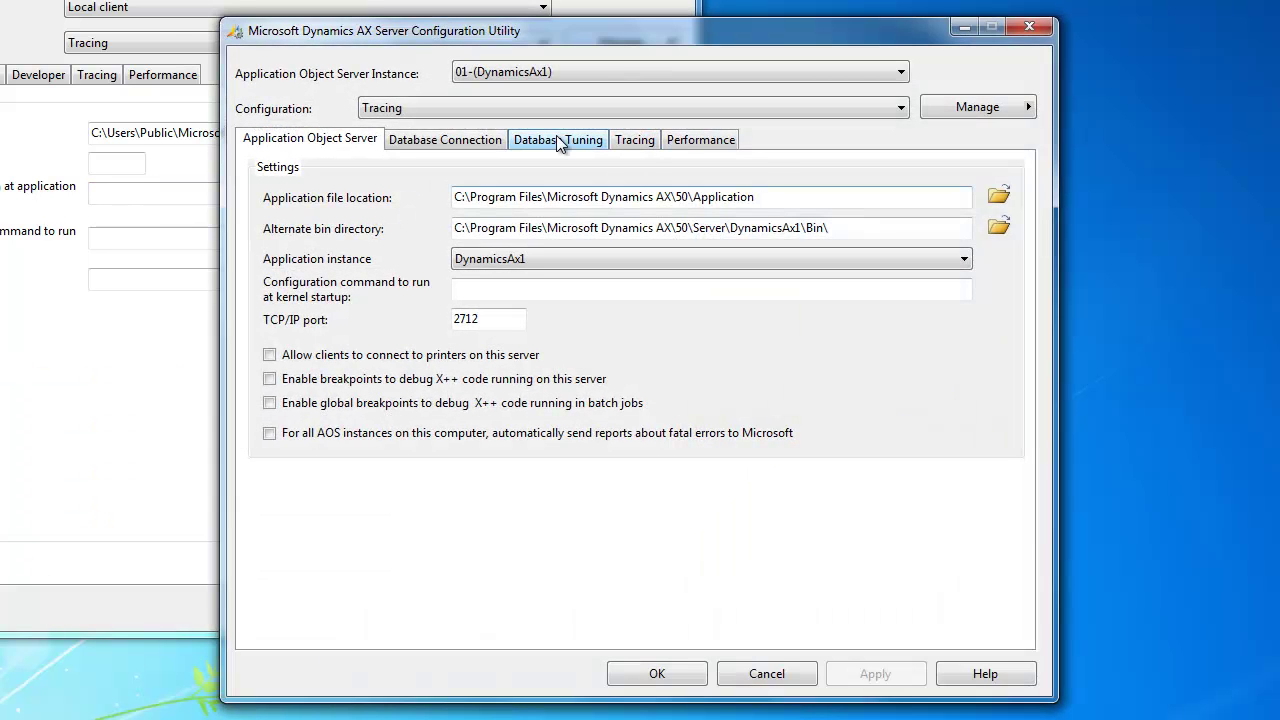
{"action": "left_click", "coordinate": [637, 140]}
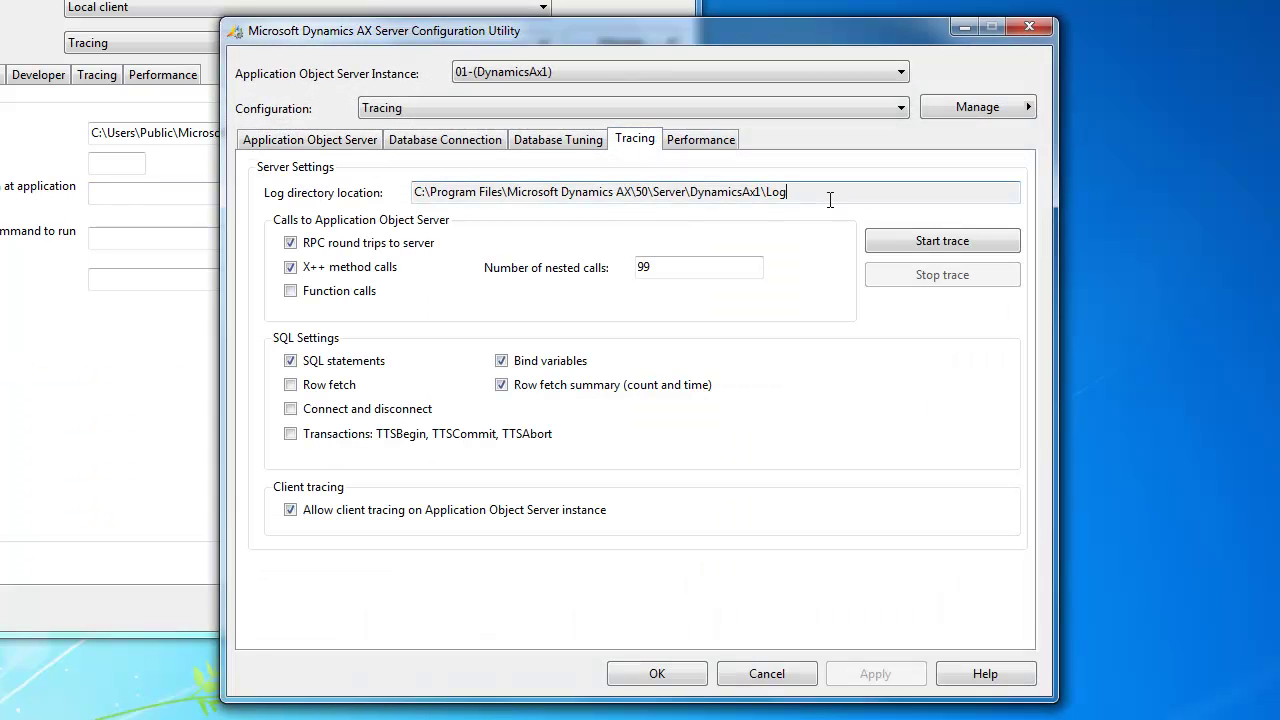
Copy the server's log directory path and view that folder in Windows Explorer, then minimize the Explorer window.
{"action": "left_click_drag", "start_coordinate": [842, 200], "coordinate": [383, 175]}
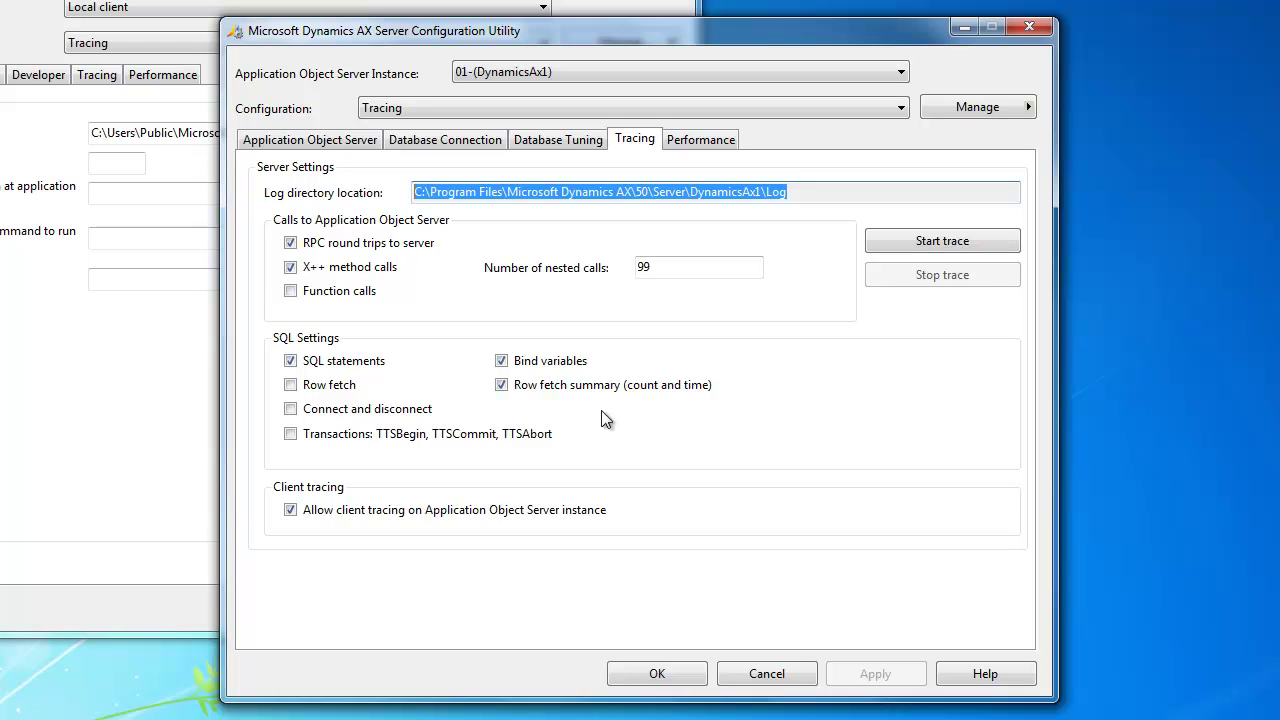
{"action": "right_click", "coordinate": [668, 185]}
{"action": "left_click", "coordinate": [728, 252]}
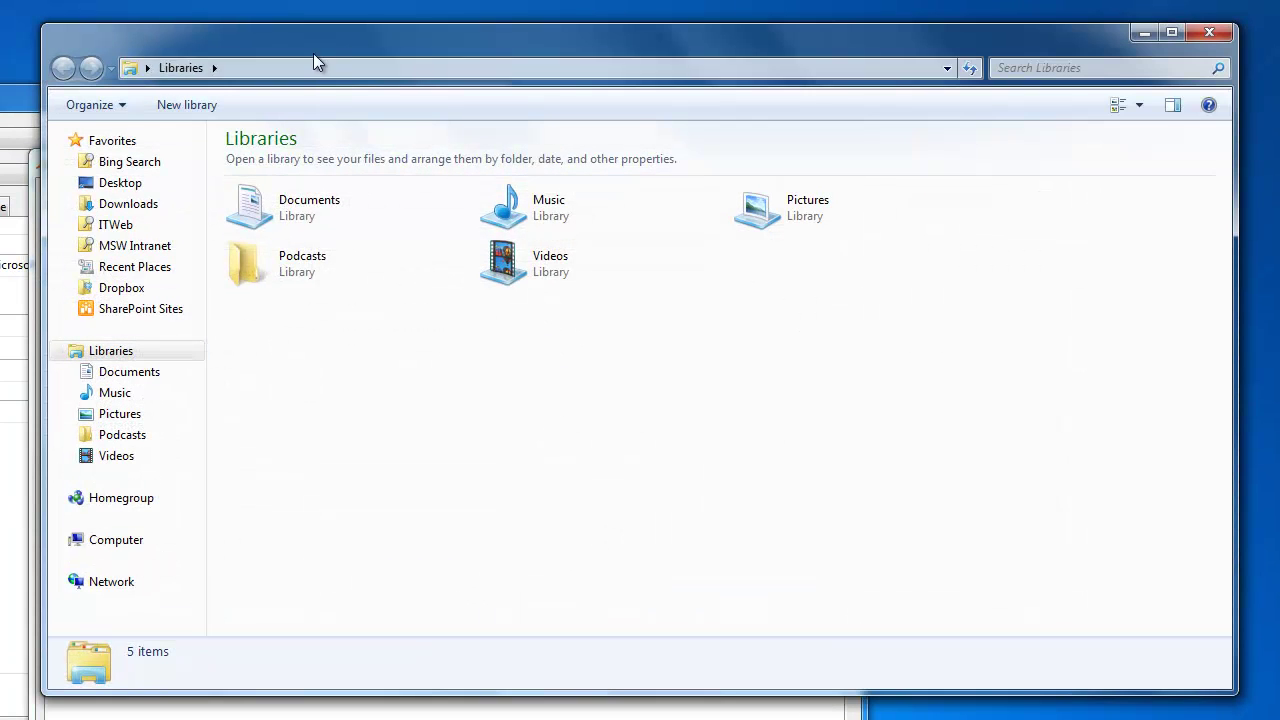
{"action": "left_click", "coordinate": [294, 70]}
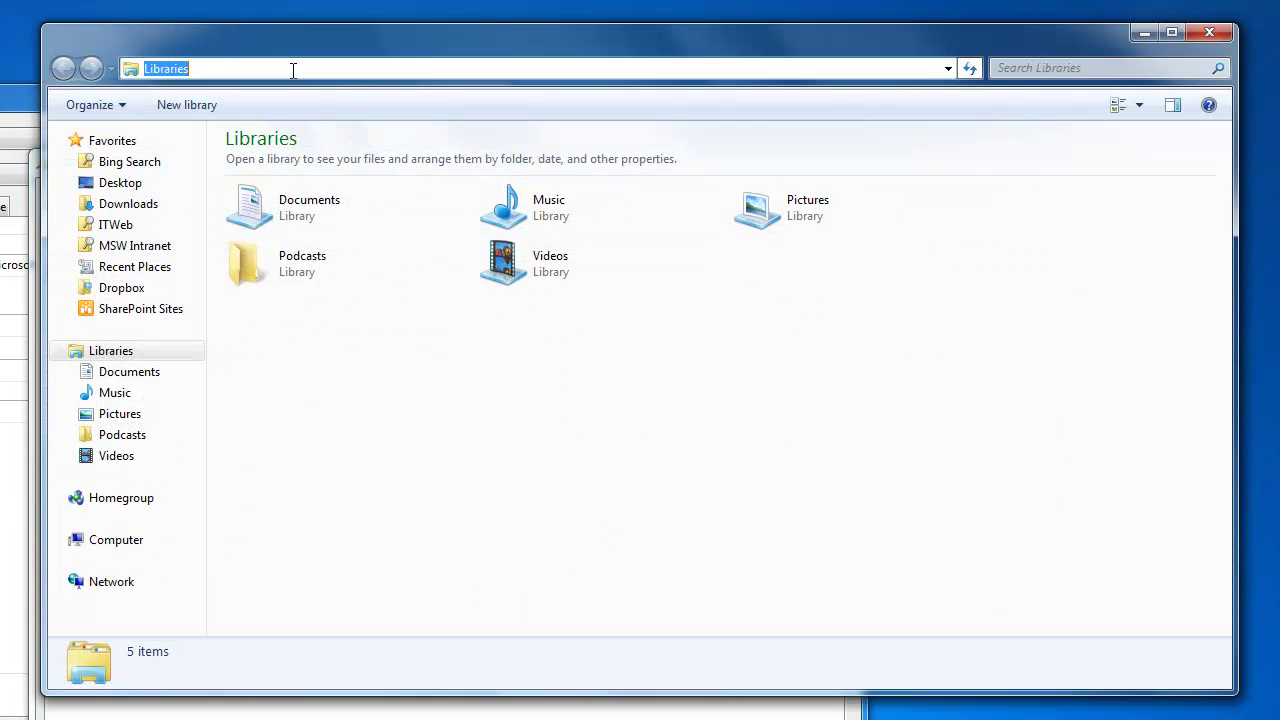
{"action": "key", "text": "ctrl+v"}
{"action": "key", "text": "Return"}
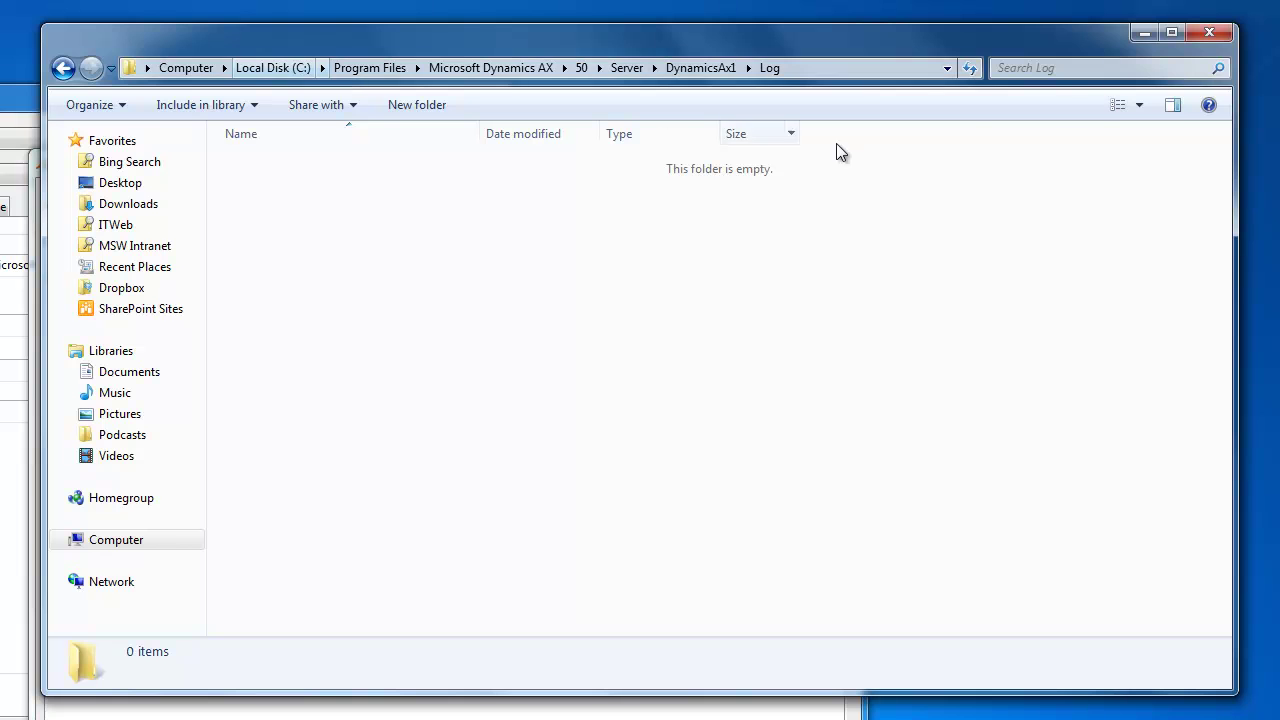
{"action": "left_click", "coordinate": [1144, 34]}
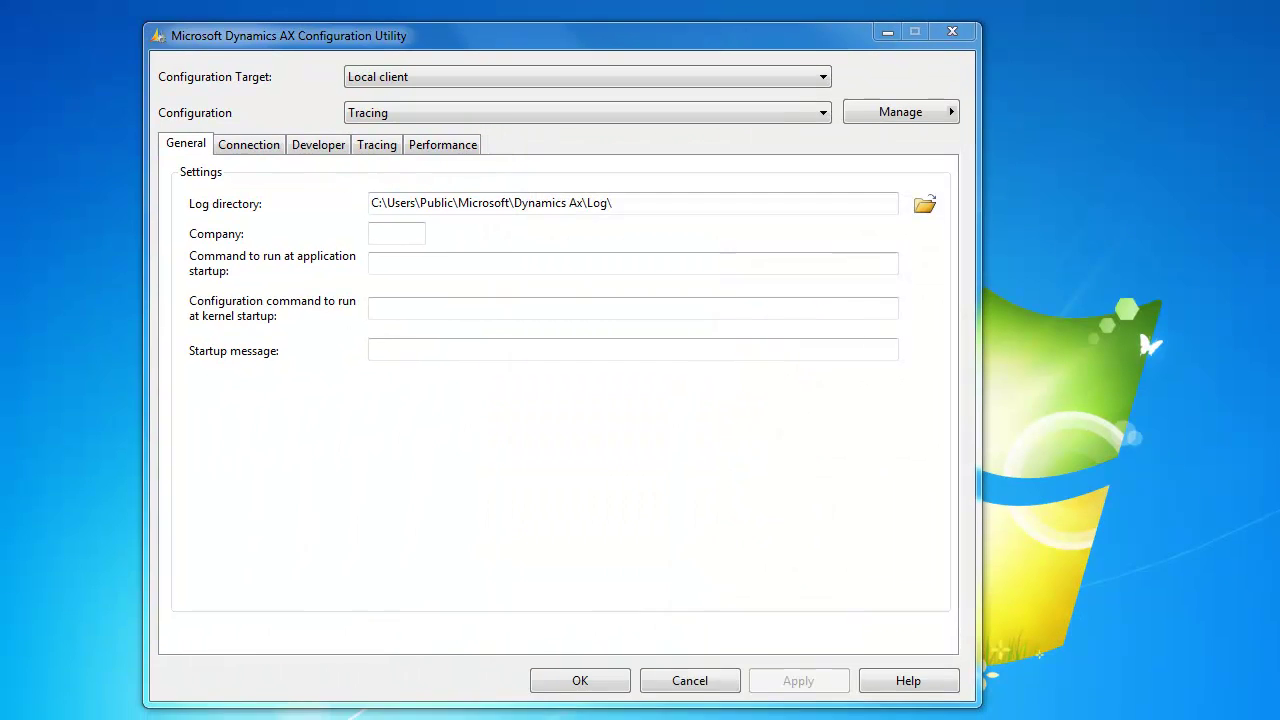
Show the client configuration's tracing settings and launch the Dynamics AX client as administrator.
{"action": "left_click", "coordinate": [412, 141]}
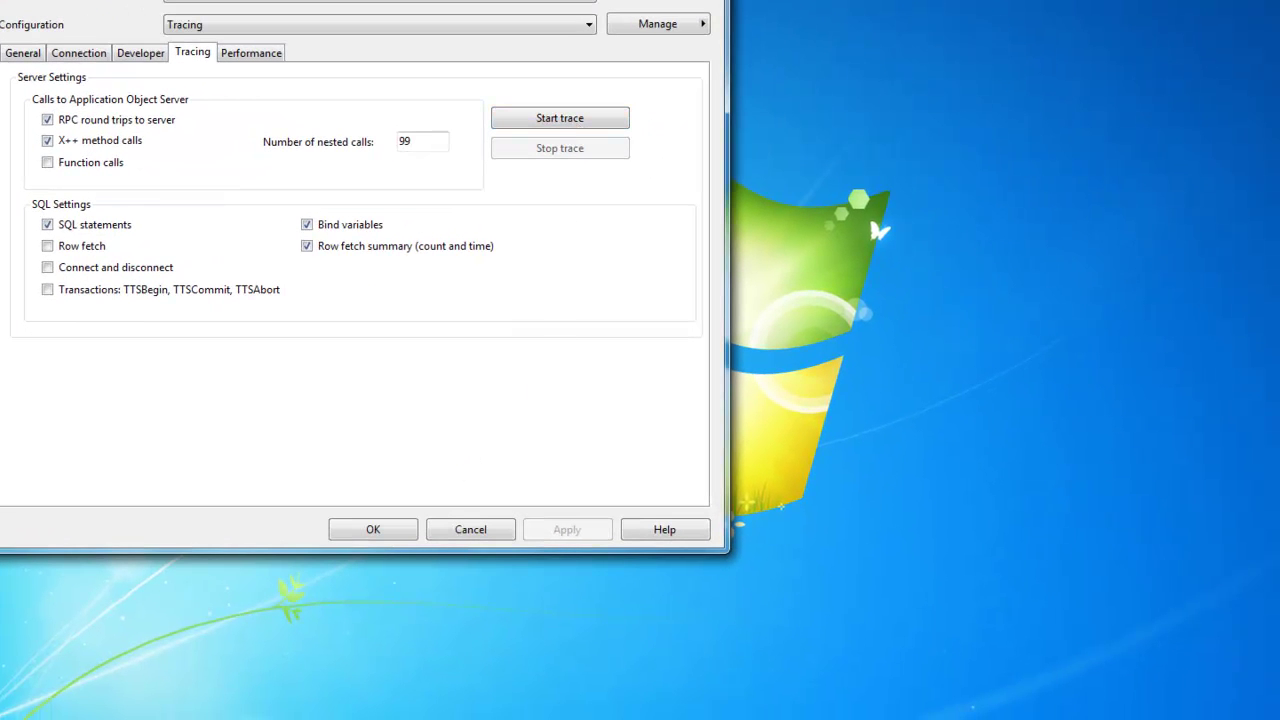
{"action": "right_click", "coordinate": [294, 717]}
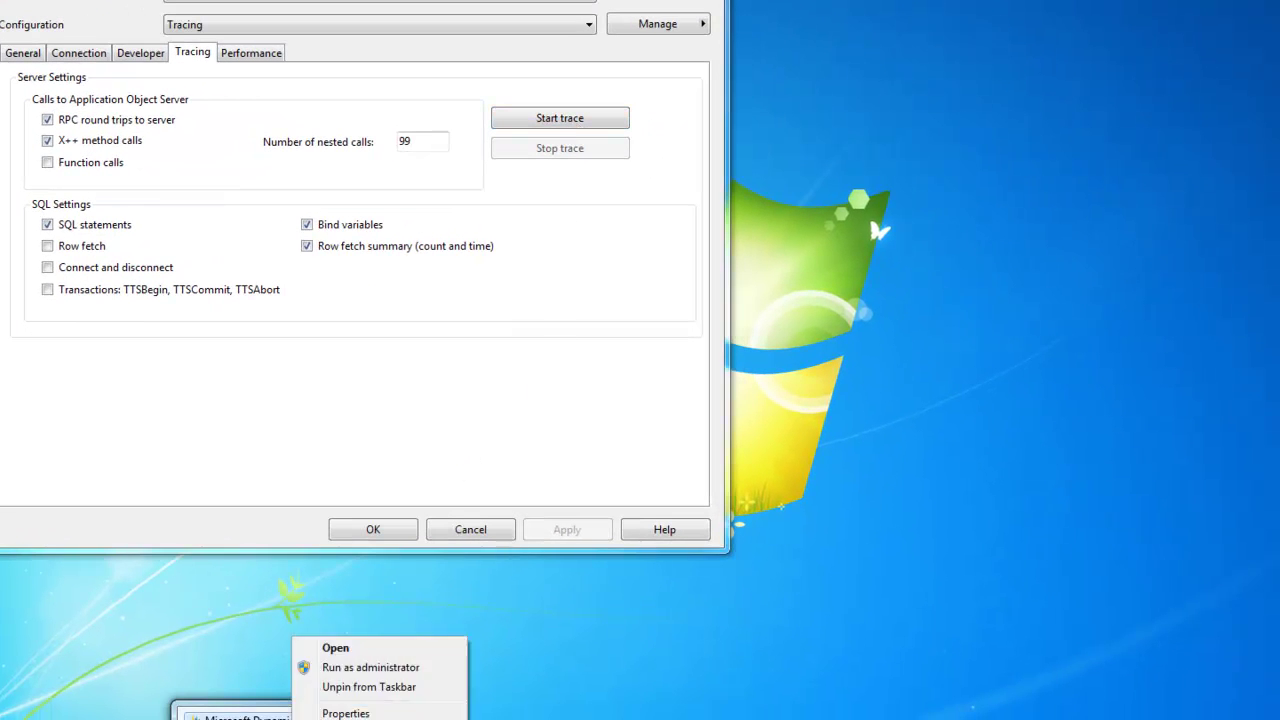
{"action": "left_click", "coordinate": [362, 667]}
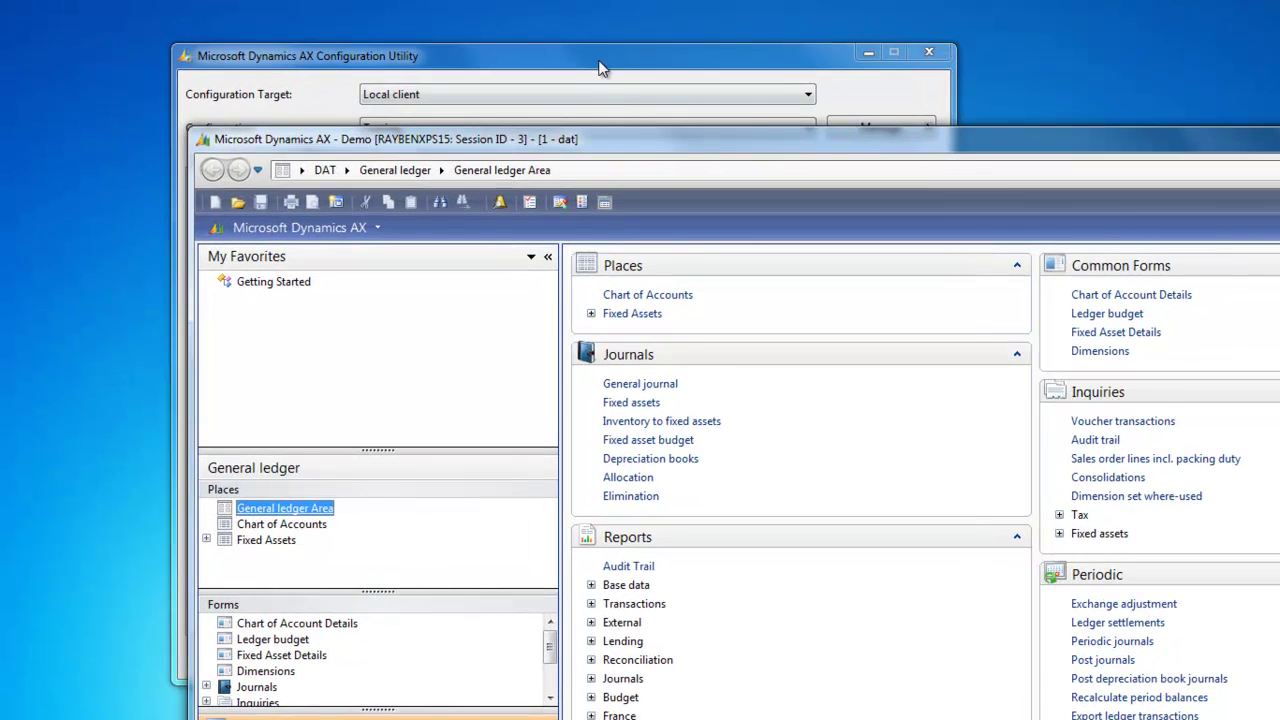
Start the client trace in the configuration utility and list running trace sessions in the command prompt with "logman query -ets".
{"action": "left_click", "coordinate": [600, 64]}
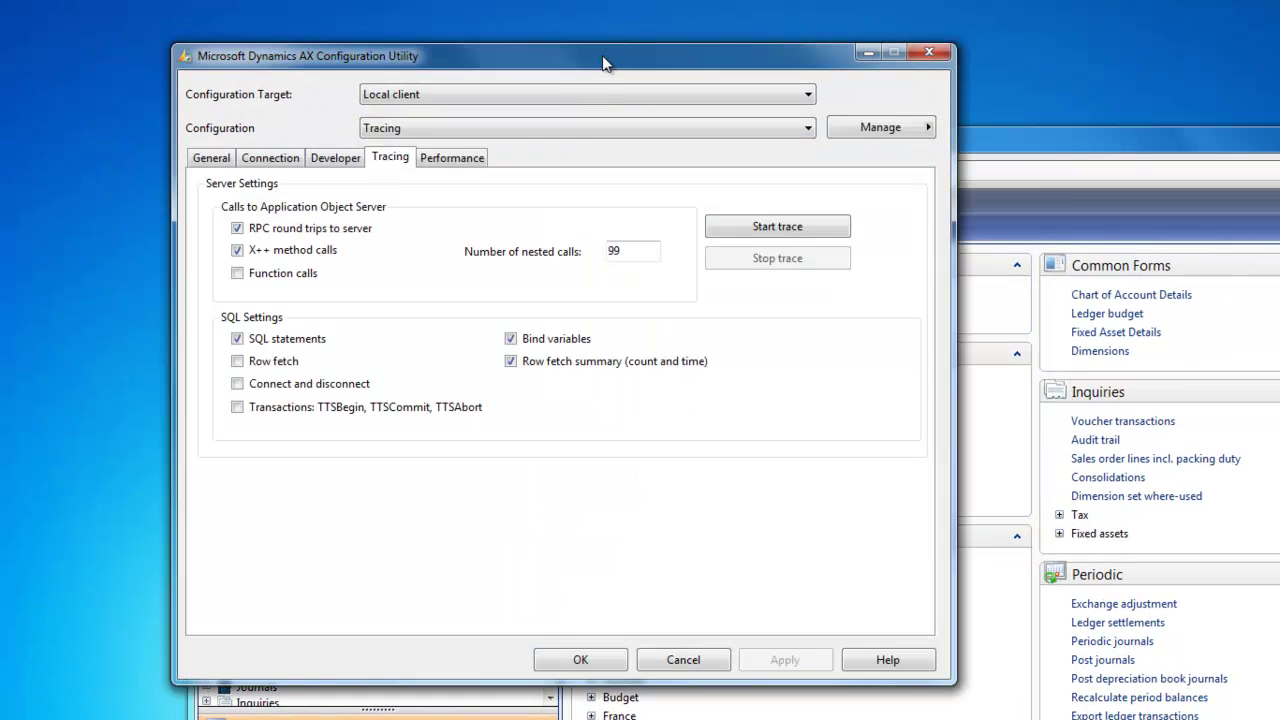
{"action": "left_click", "coordinate": [763, 228]}
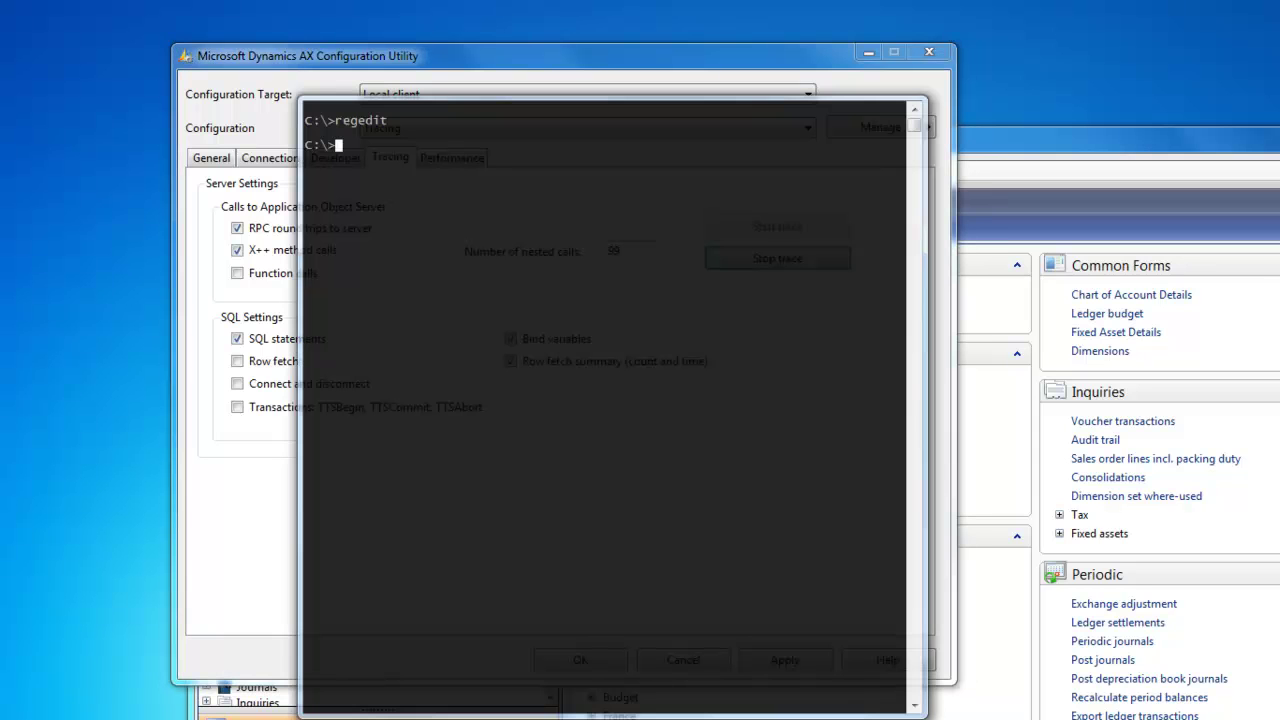
{"action": "type", "text": "logman query -ets"}
{"action": "key", "text": "Return"}
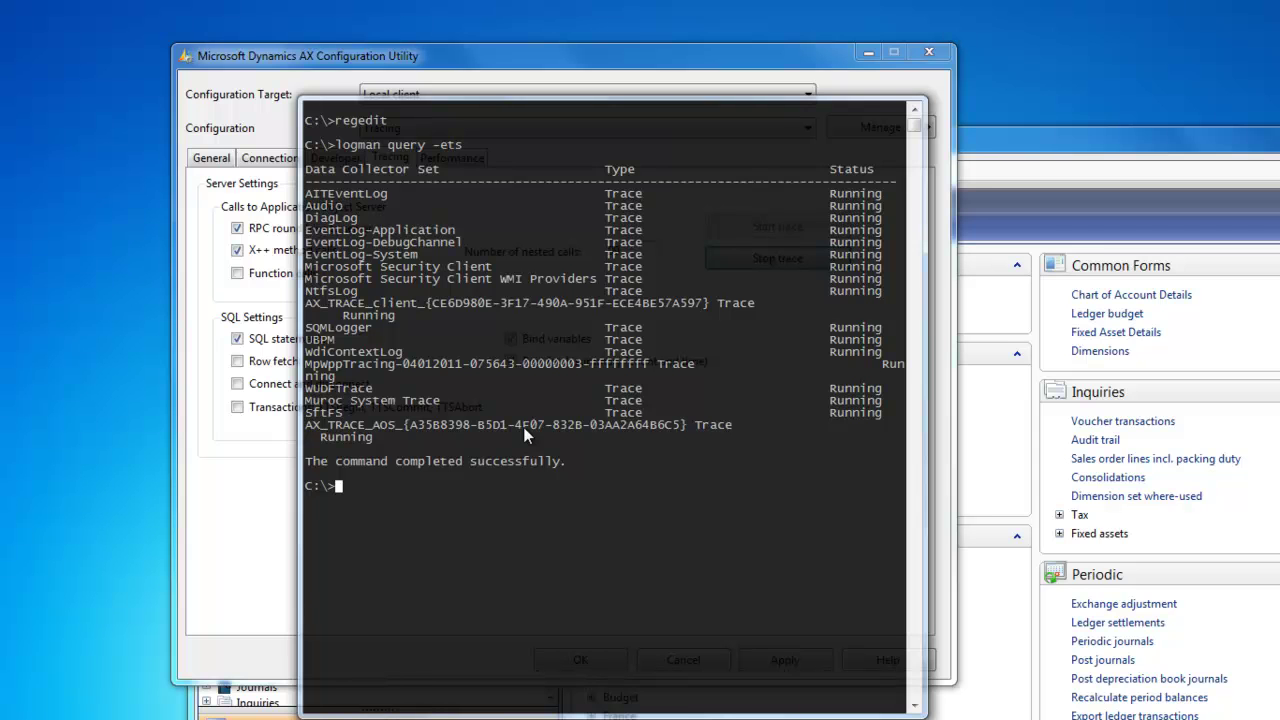
In the AX client, open the Ledger budget form, look up the available budget models, and close the form.
{"action": "left_click", "coordinate": [1076, 158]}
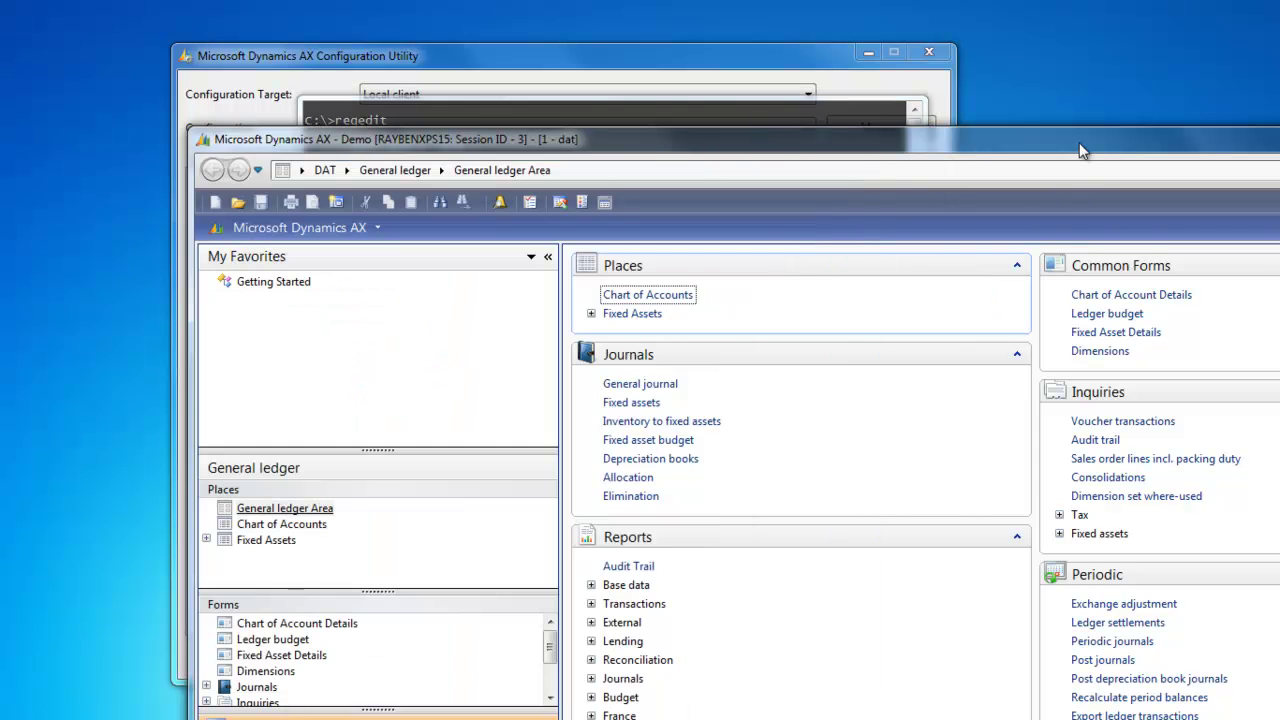
{"action": "left_click", "coordinate": [1125, 313]}
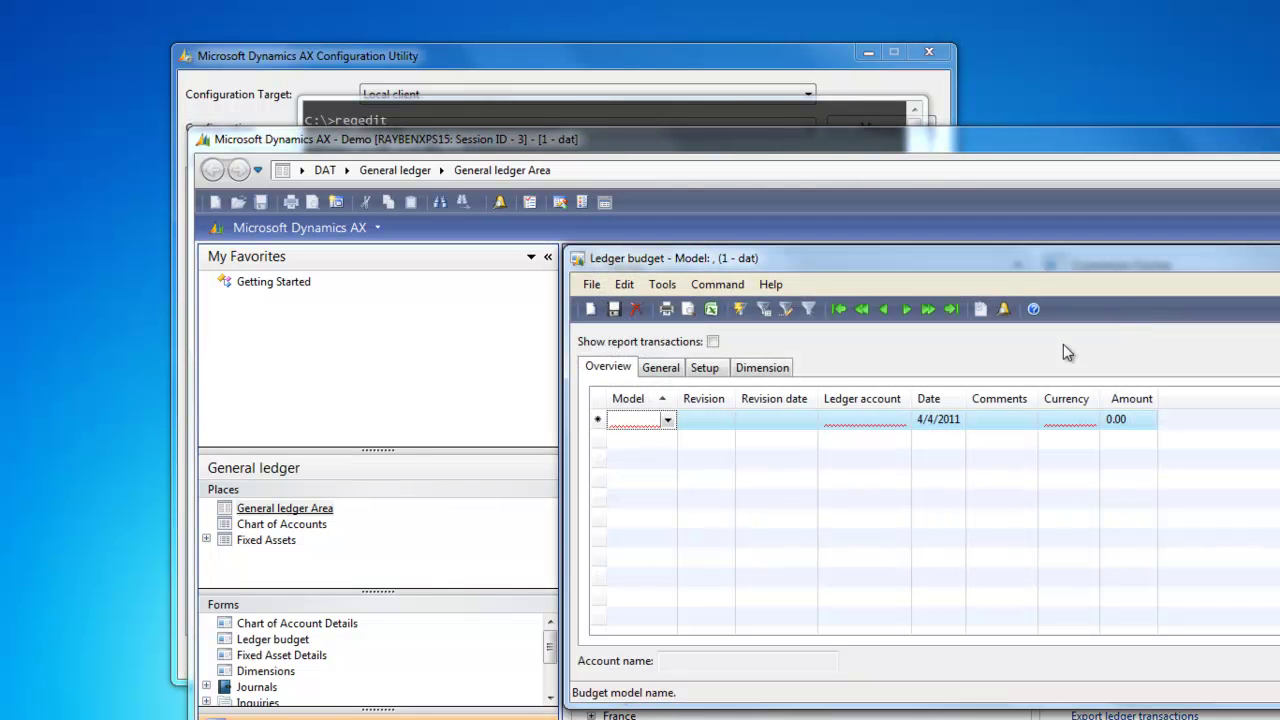
{"action": "left_click", "coordinate": [668, 419]}
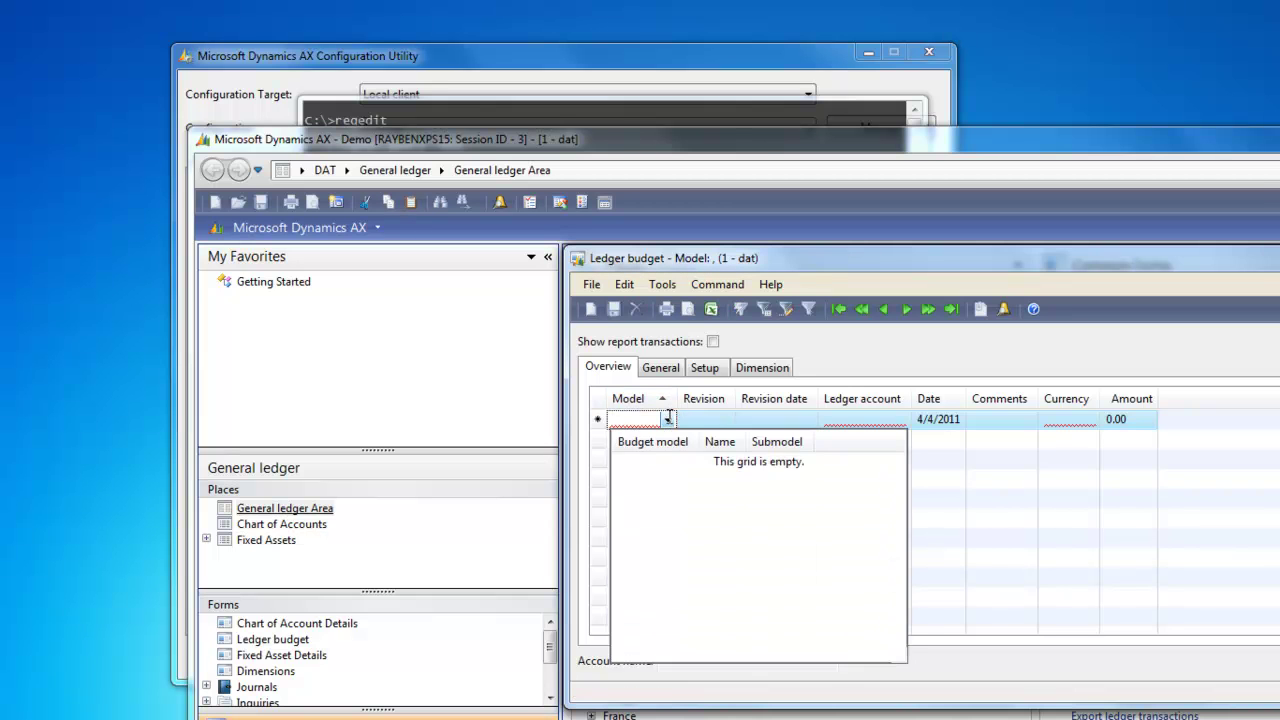
{"action": "left_click", "coordinate": [668, 419]}
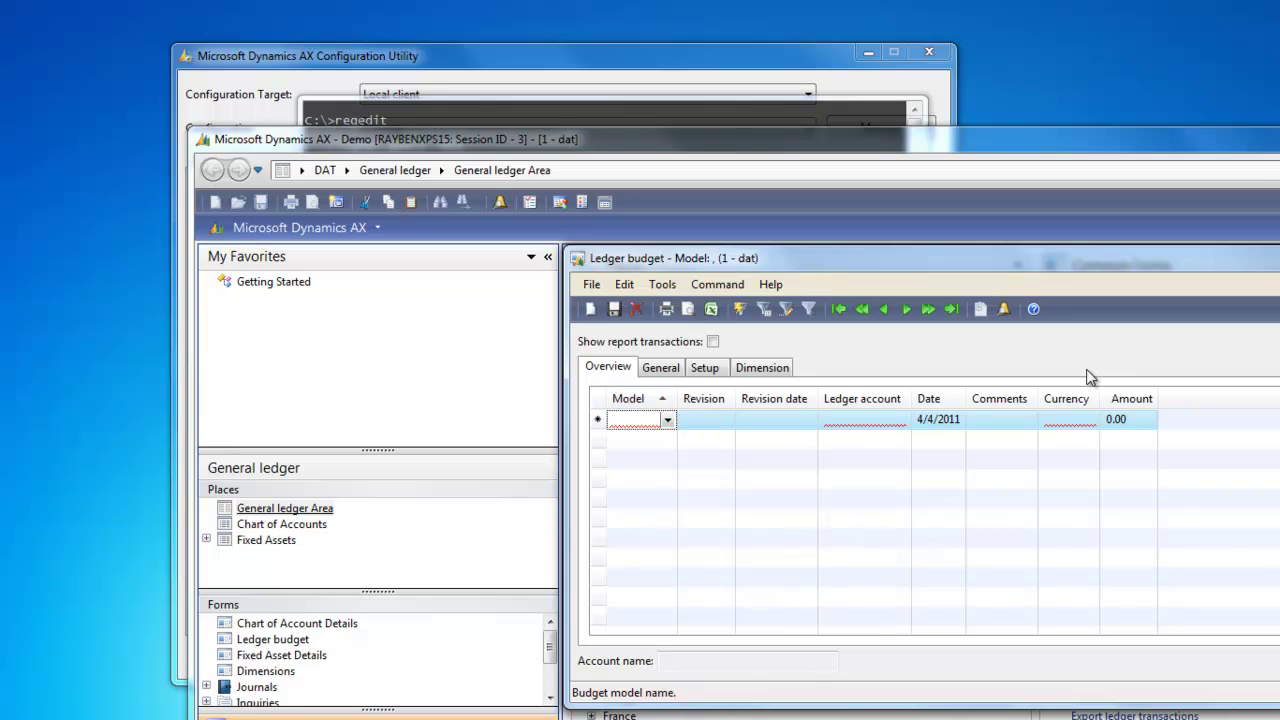
{"action": "key", "text": "Escape"}
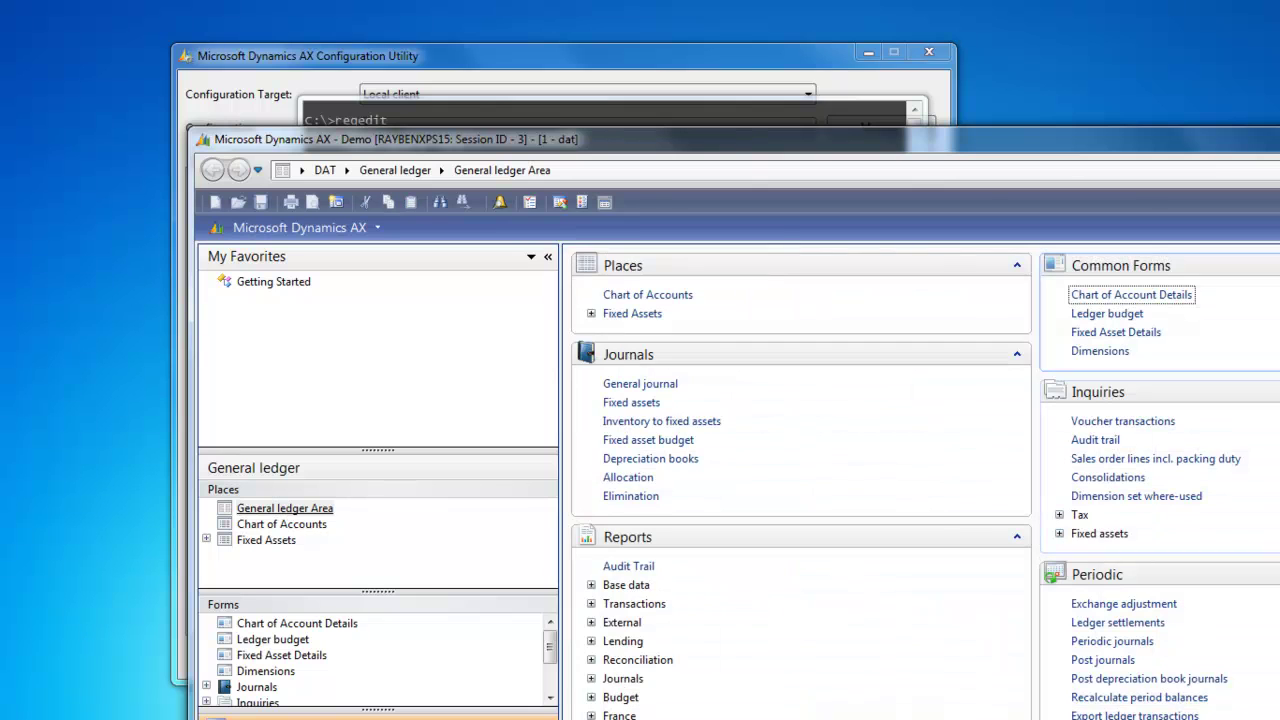
Stop the client trace in the configuration utility and rerun "logman query -ets" twice in the command prompt.
{"action": "left_click", "coordinate": [767, 62]}
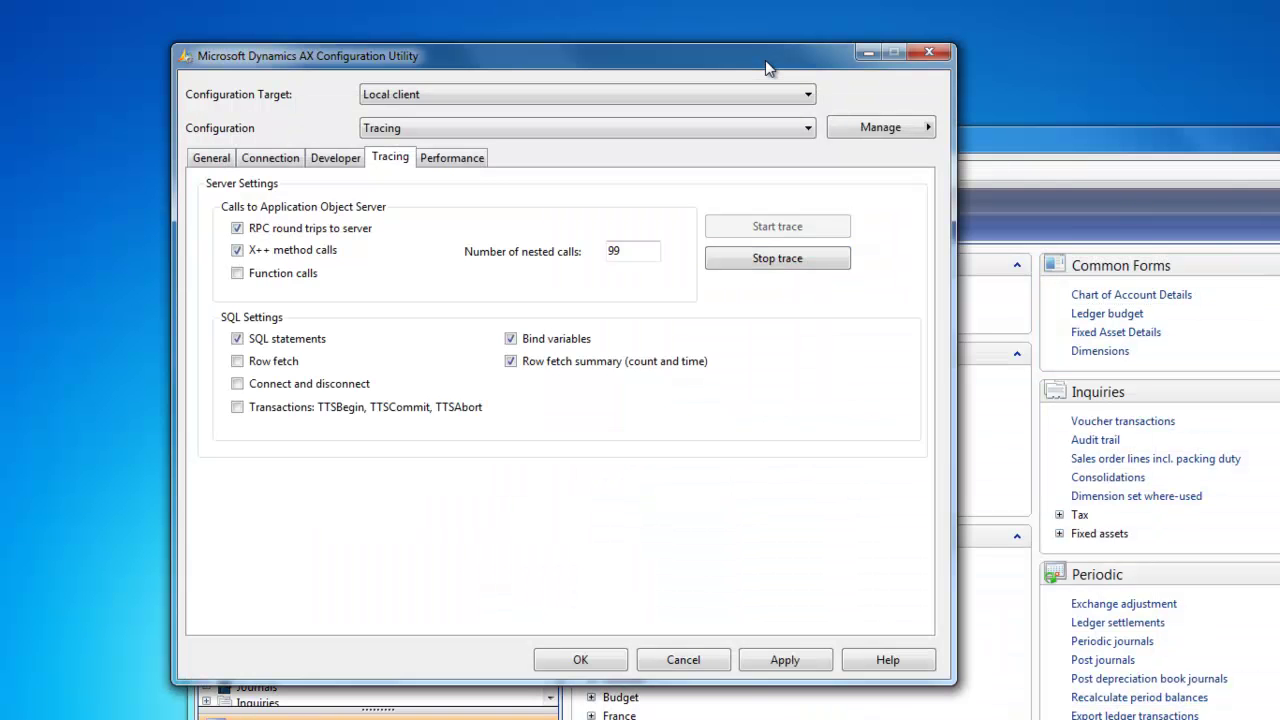
{"action": "left_click", "coordinate": [826, 257]}
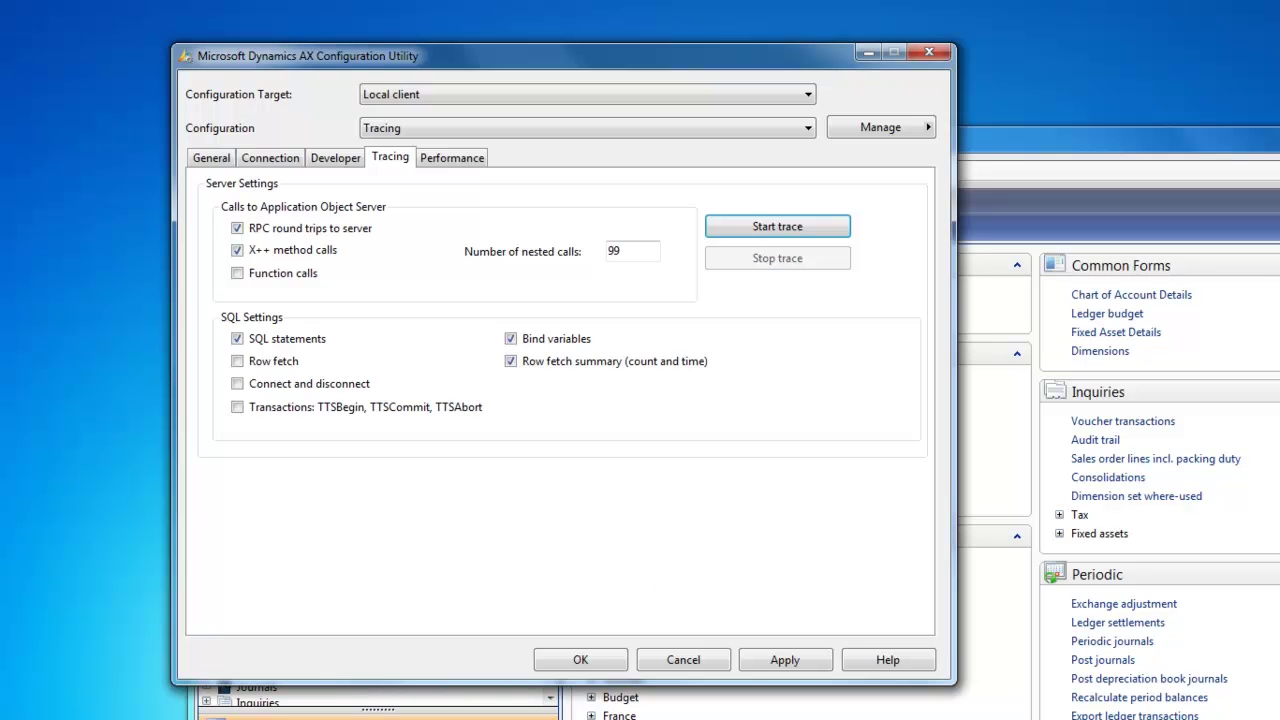
{"action": "key", "text": "alt+Tab"}
{"action": "key", "text": "Up"}
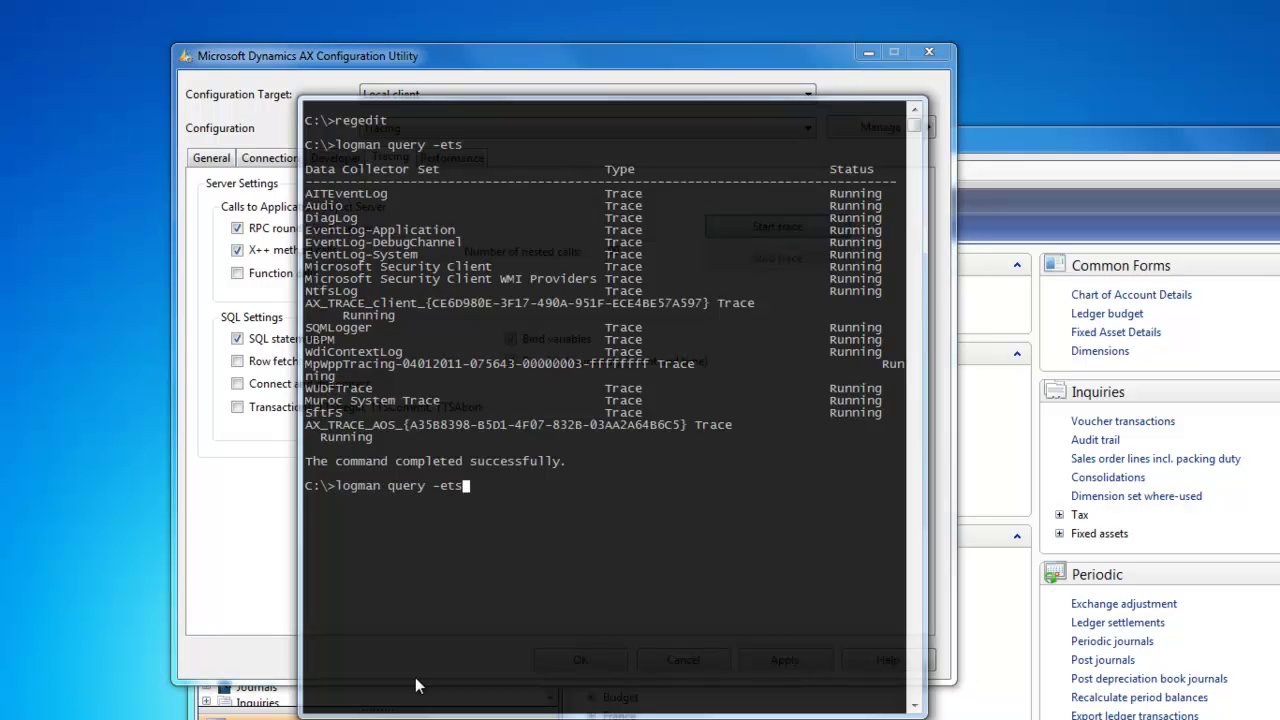
{"action": "key", "text": "Return"}
{"action": "key", "text": "Up"}
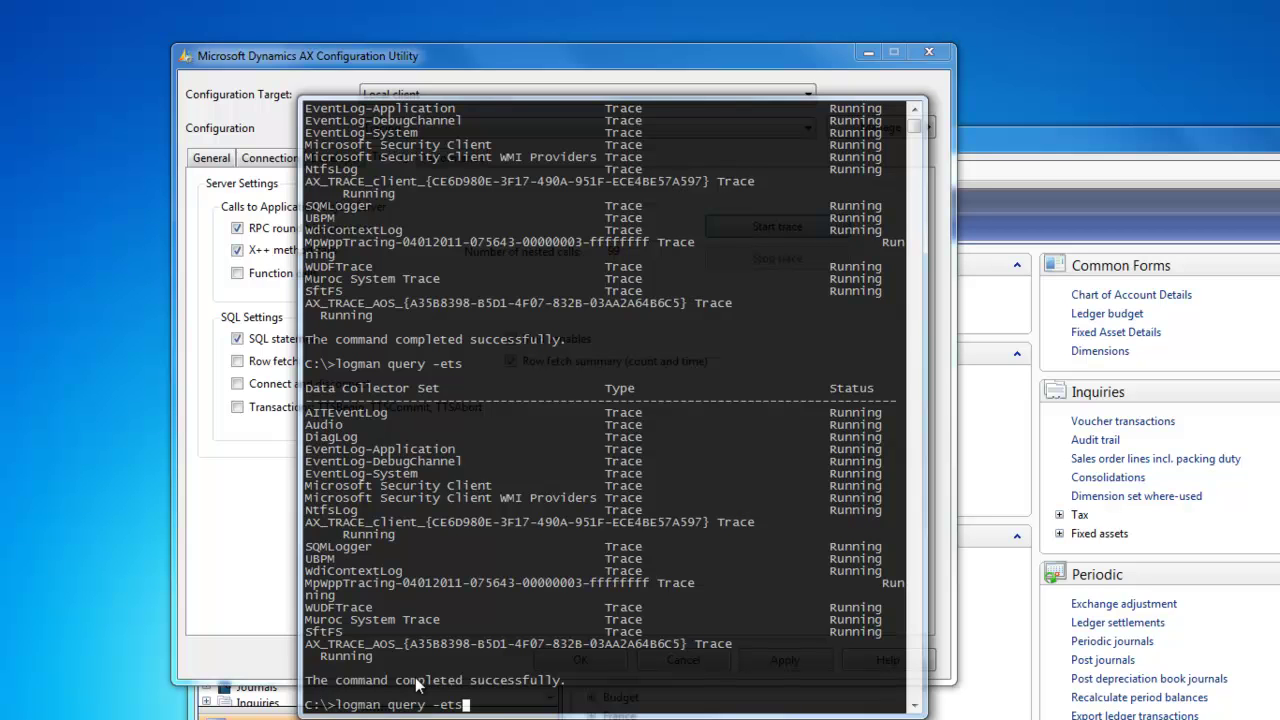
{"action": "key", "text": "Return"}
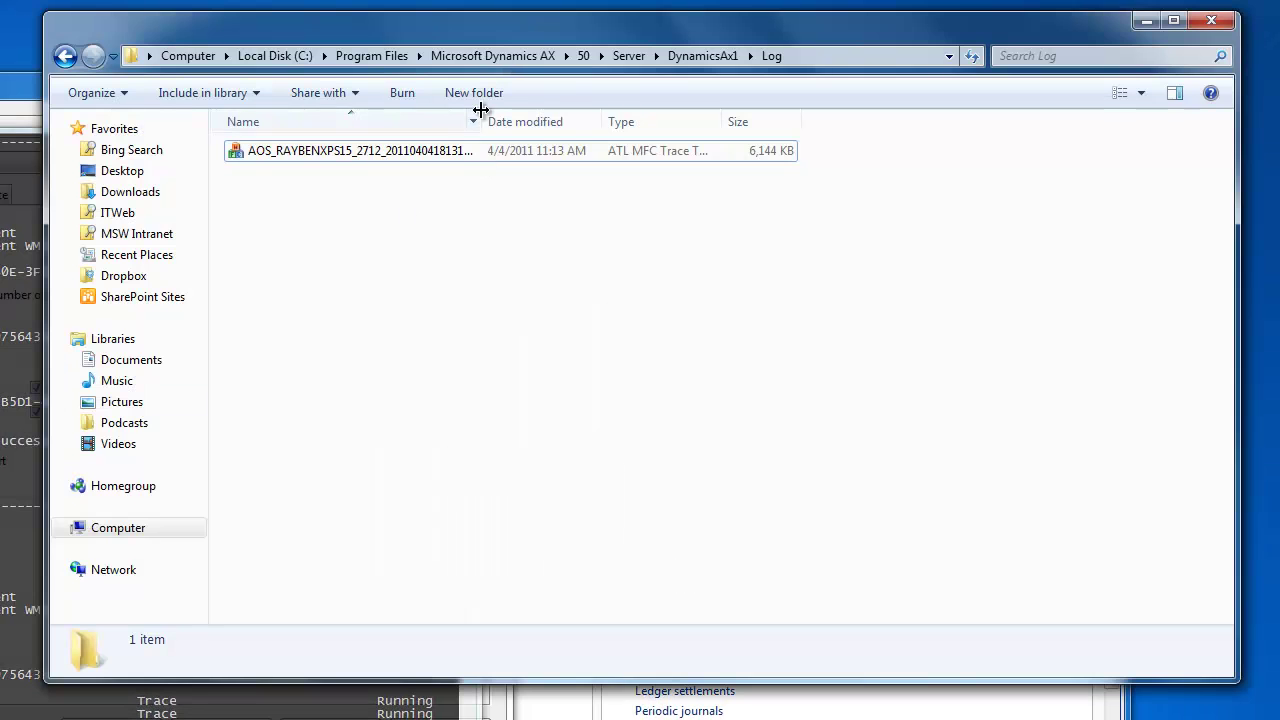
Show full trace file names in the server log folder and in the client's C:\Users\Public\Microsoft\Dynamics Ax\Log\ folder, opened in a new Explorer window.
{"action": "left_click_drag", "start_coordinate": [481, 109], "coordinate": [580, 121]}
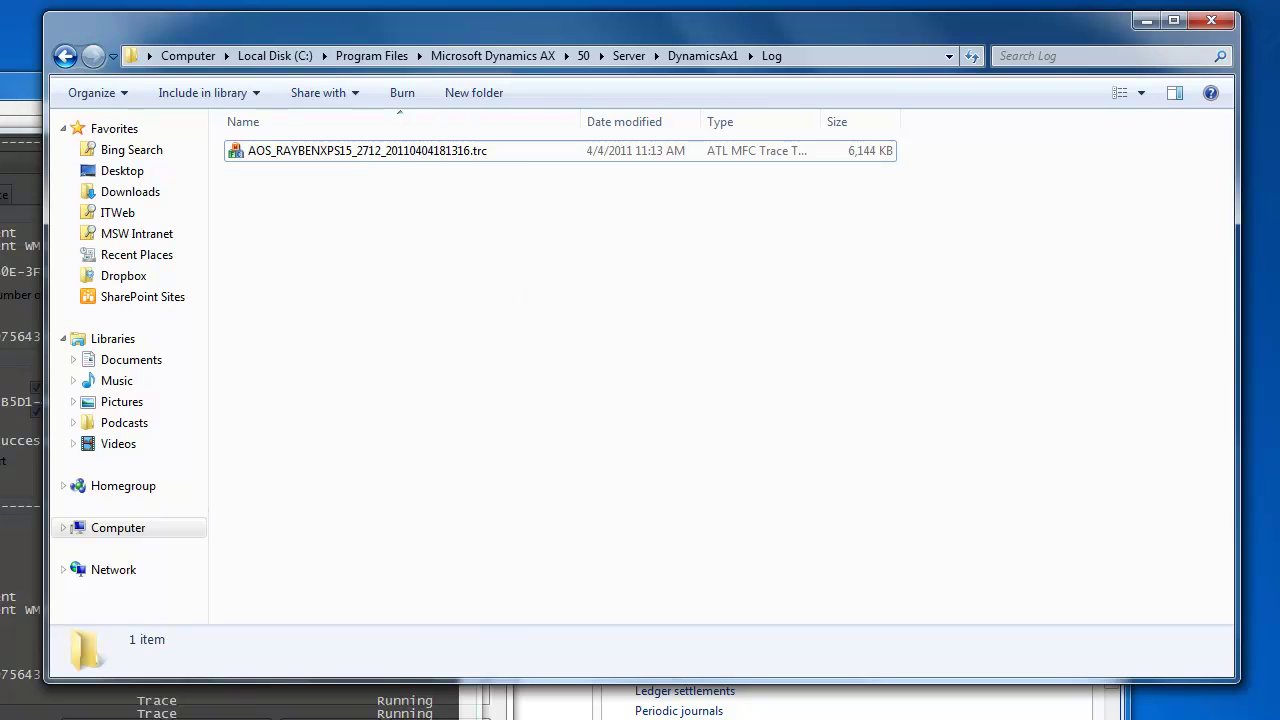
{"action": "left_click", "coordinate": [20, 150]}
{"action": "left_click", "coordinate": [2, 194]}
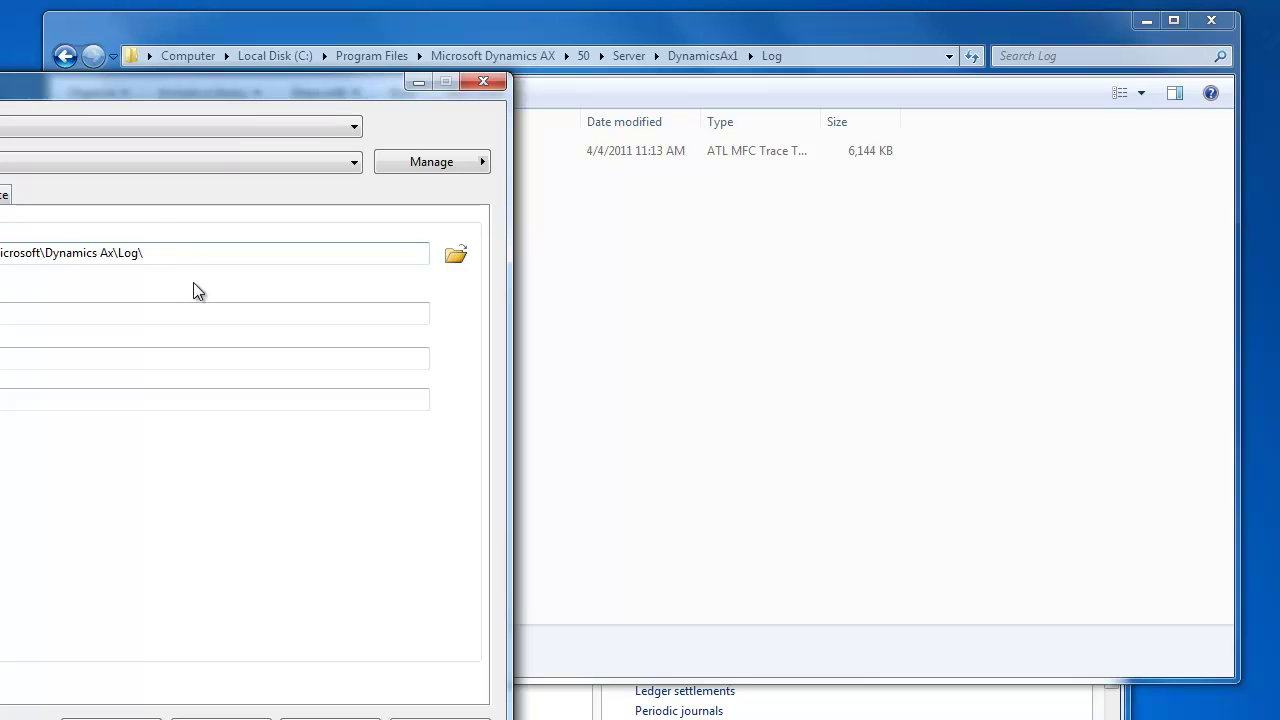
{"action": "key", "text": "Tab"}
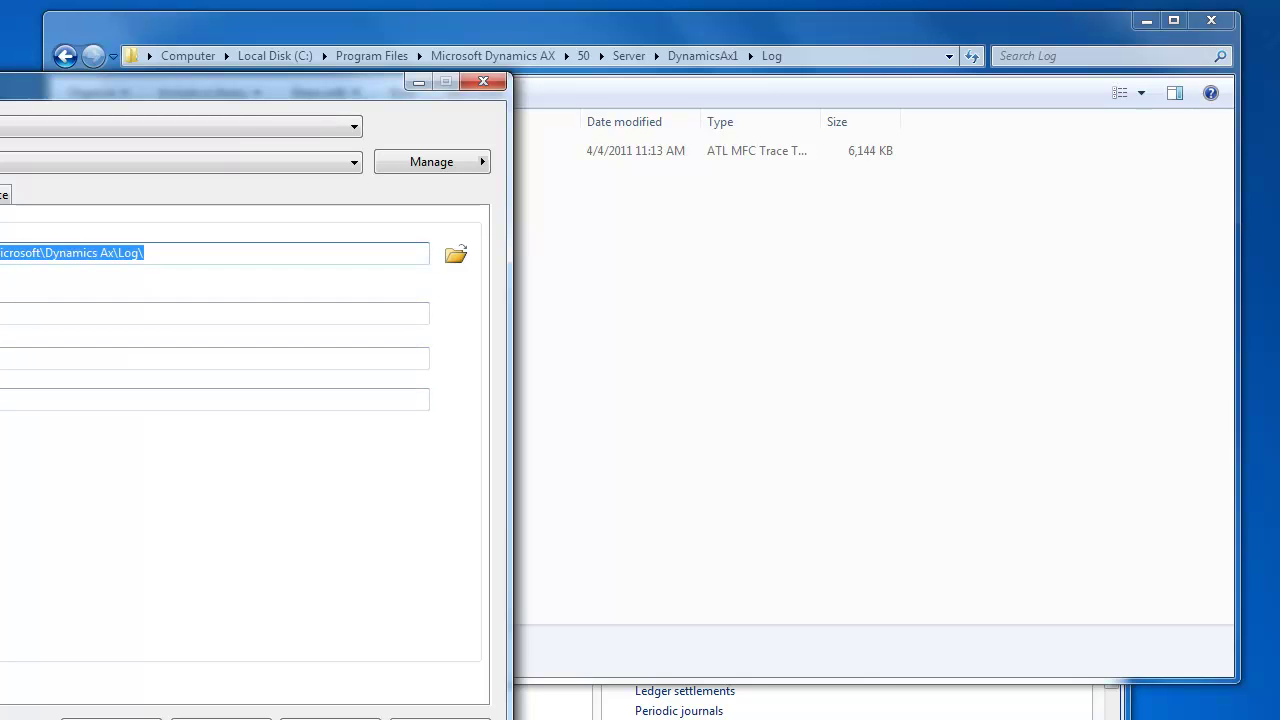
{"action": "key", "text": "alt+Tab"}
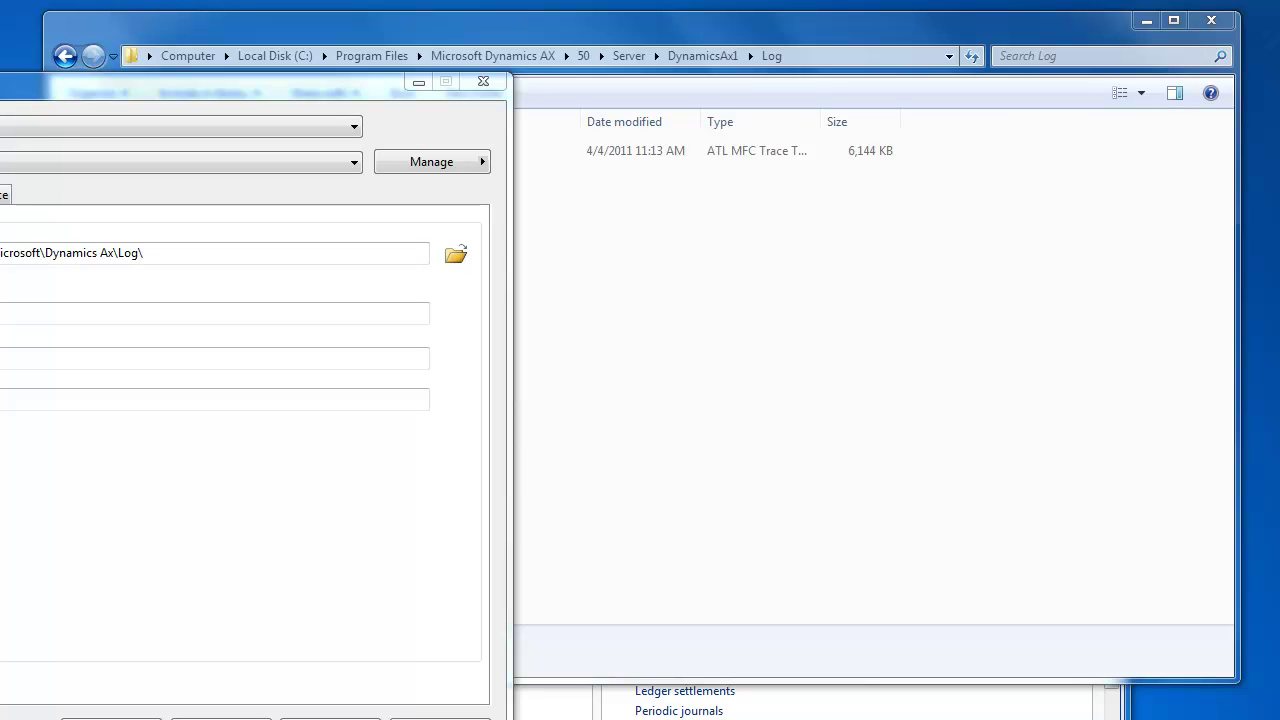
{"action": "key", "text": "super+e"}
{"action": "left_click", "coordinate": [310, 82]}
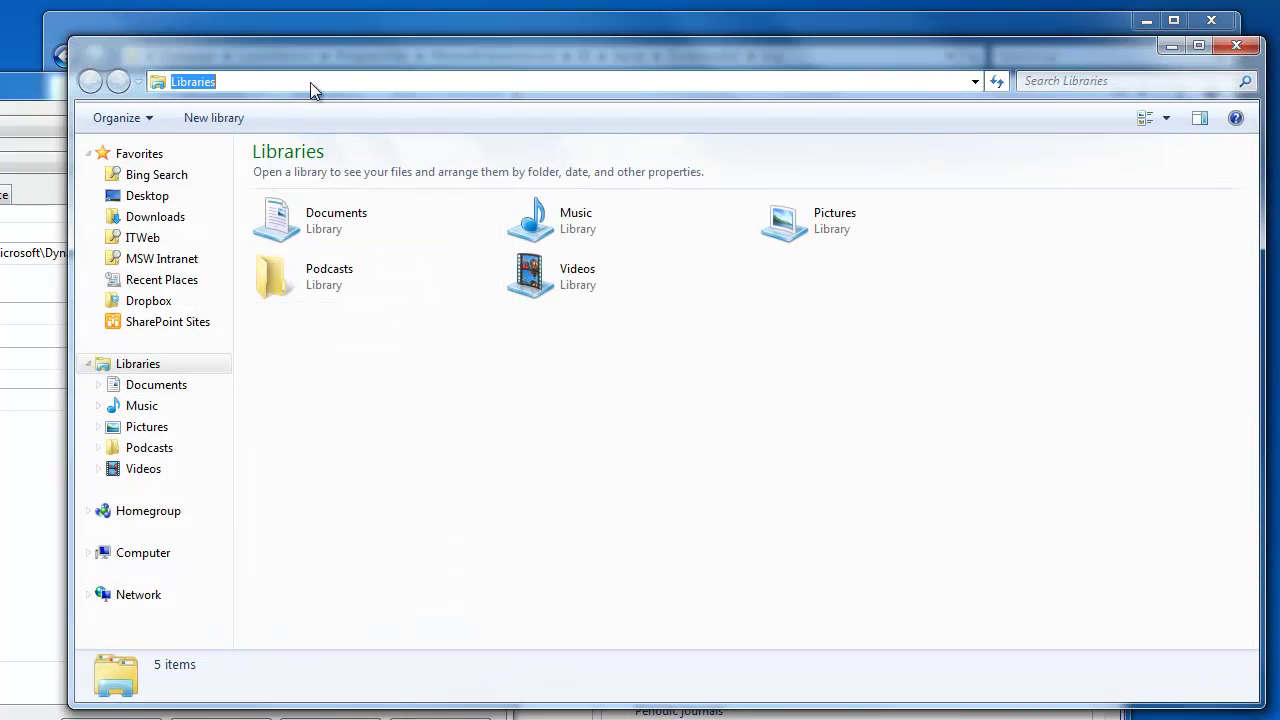
{"action": "type", "text": "C:\\Users\\Public\\Microsoft\\Dynamics Ax\\Log\\"}
{"action": "key", "text": "Return"}
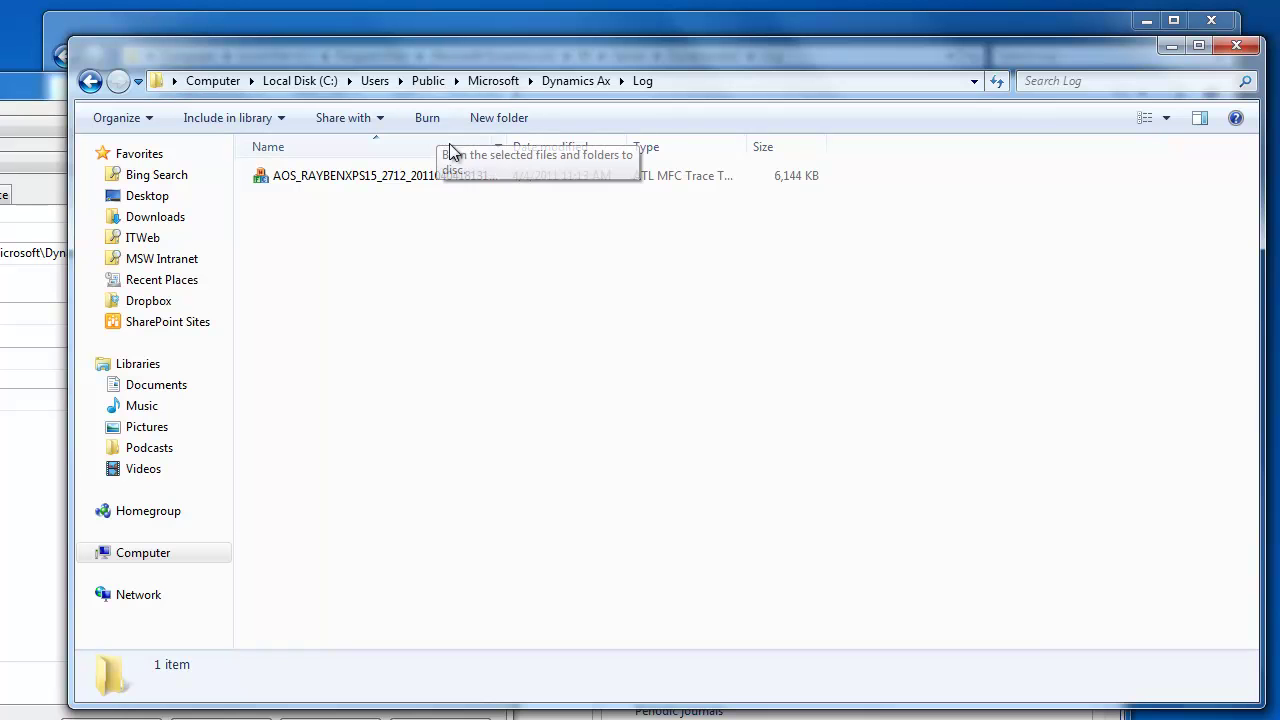
{"action": "left_click_drag", "start_coordinate": [503, 148], "coordinate": [735, 189]}
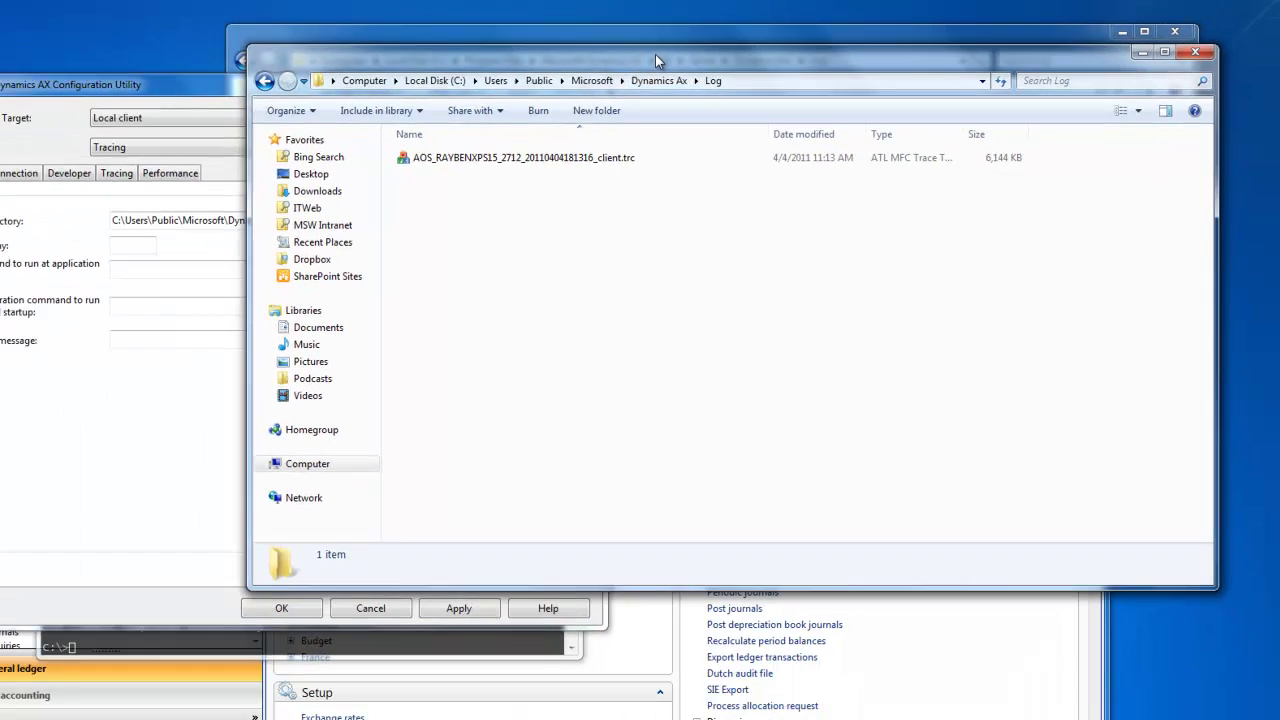
Arrange both log folder windows and move the client .trc file into the server's DynamicsAx1 Log folder.
{"action": "left_click_drag", "start_coordinate": [655, 54], "coordinate": [620, 172]}
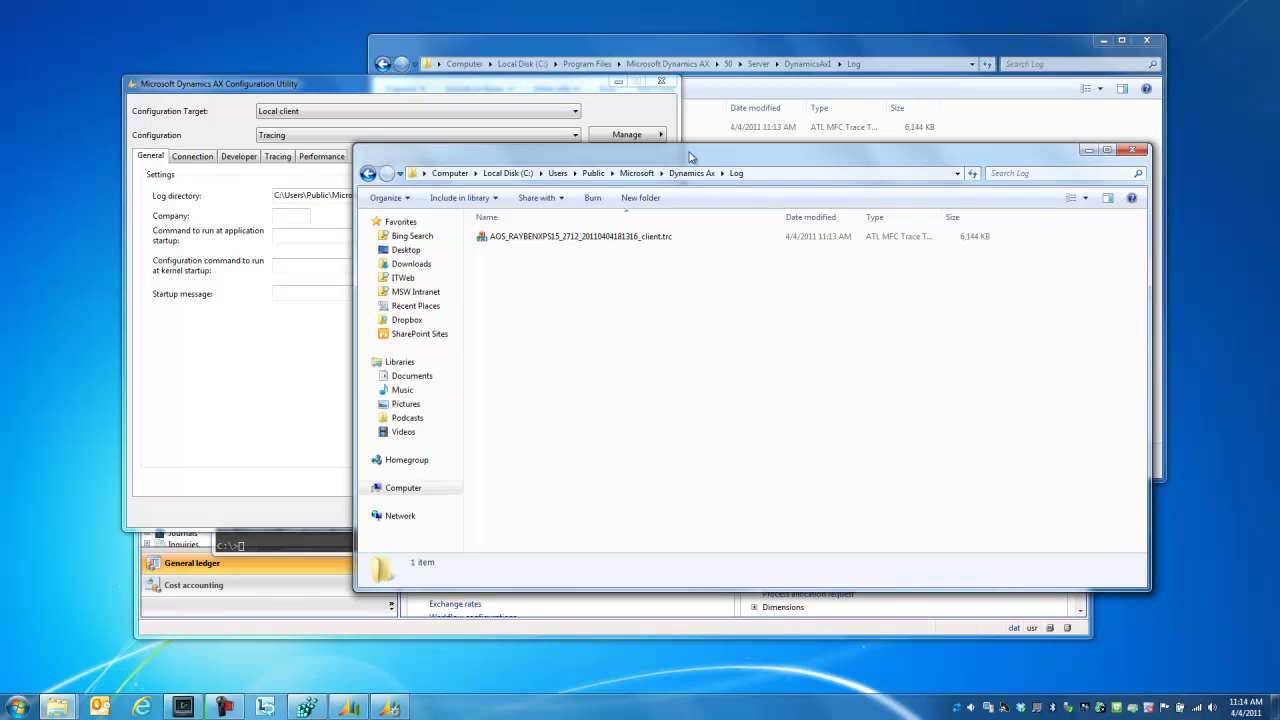
{"action": "left_click", "coordinate": [688, 138]}
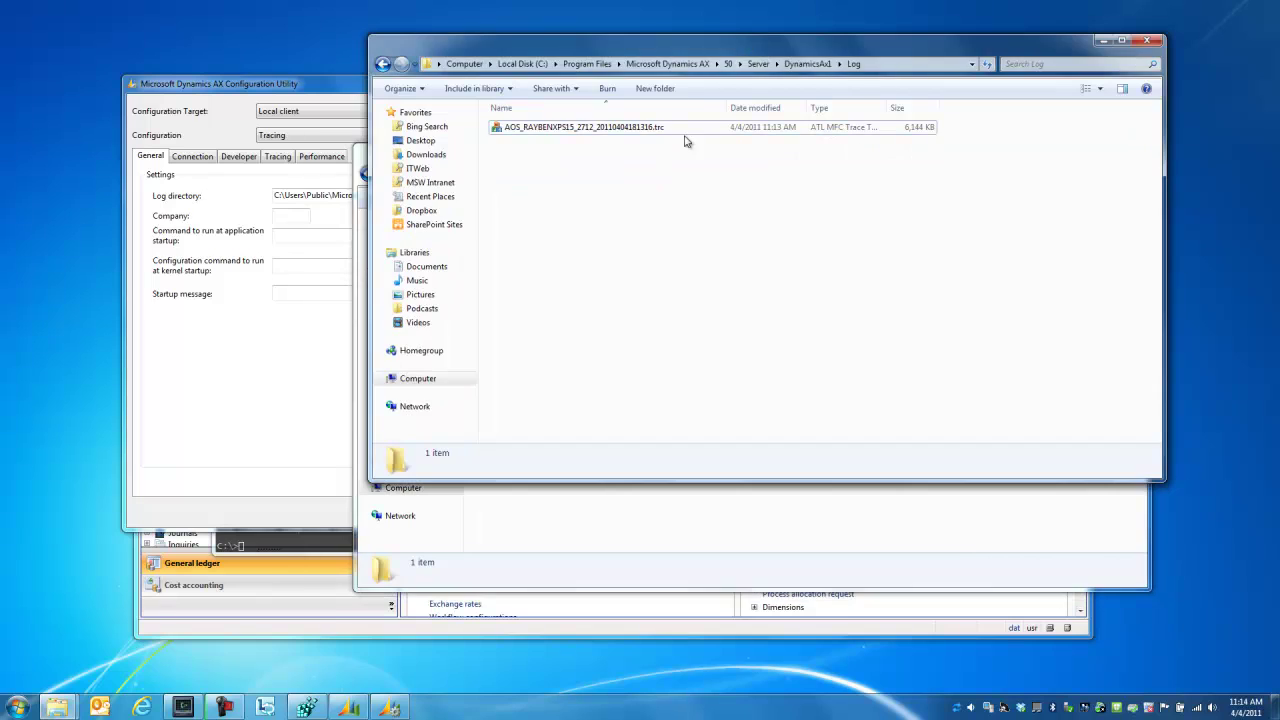
{"action": "left_click_drag", "start_coordinate": [660, 44], "coordinate": [486, 268]}
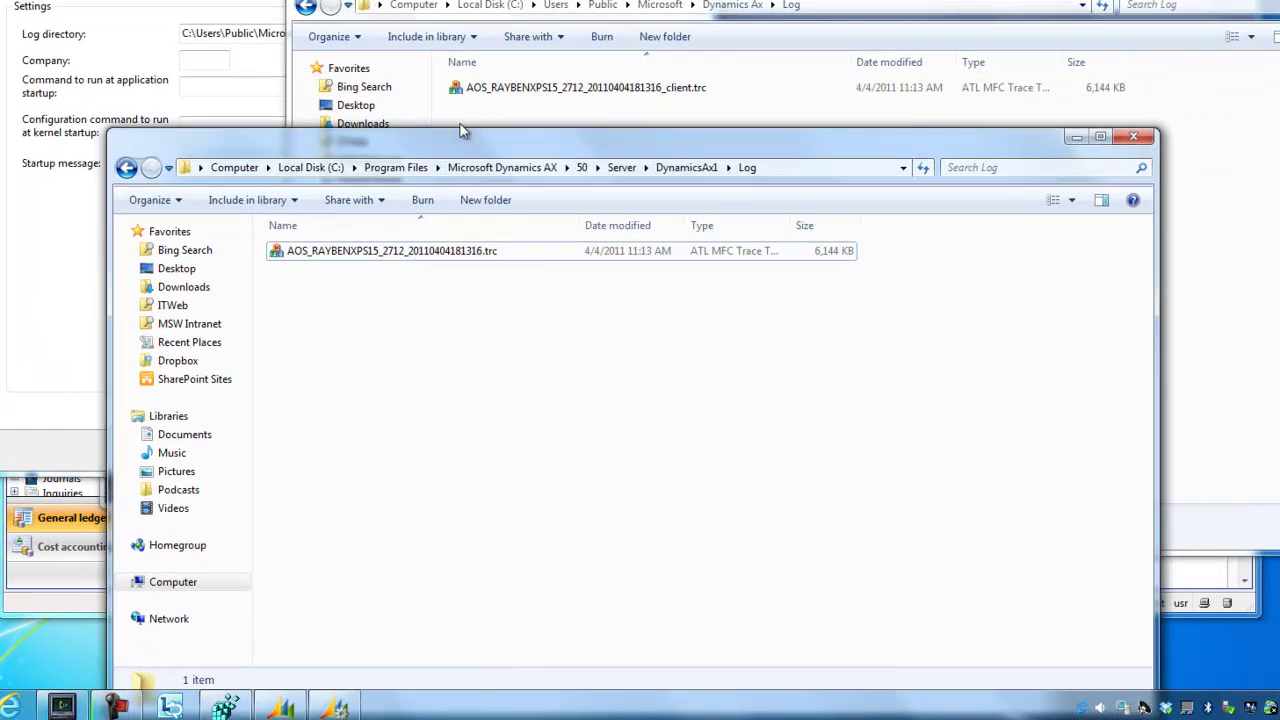
{"action": "left_click", "coordinate": [509, 90]}
{"action": "left_click_drag", "start_coordinate": [612, 92], "coordinate": [543, 622]}
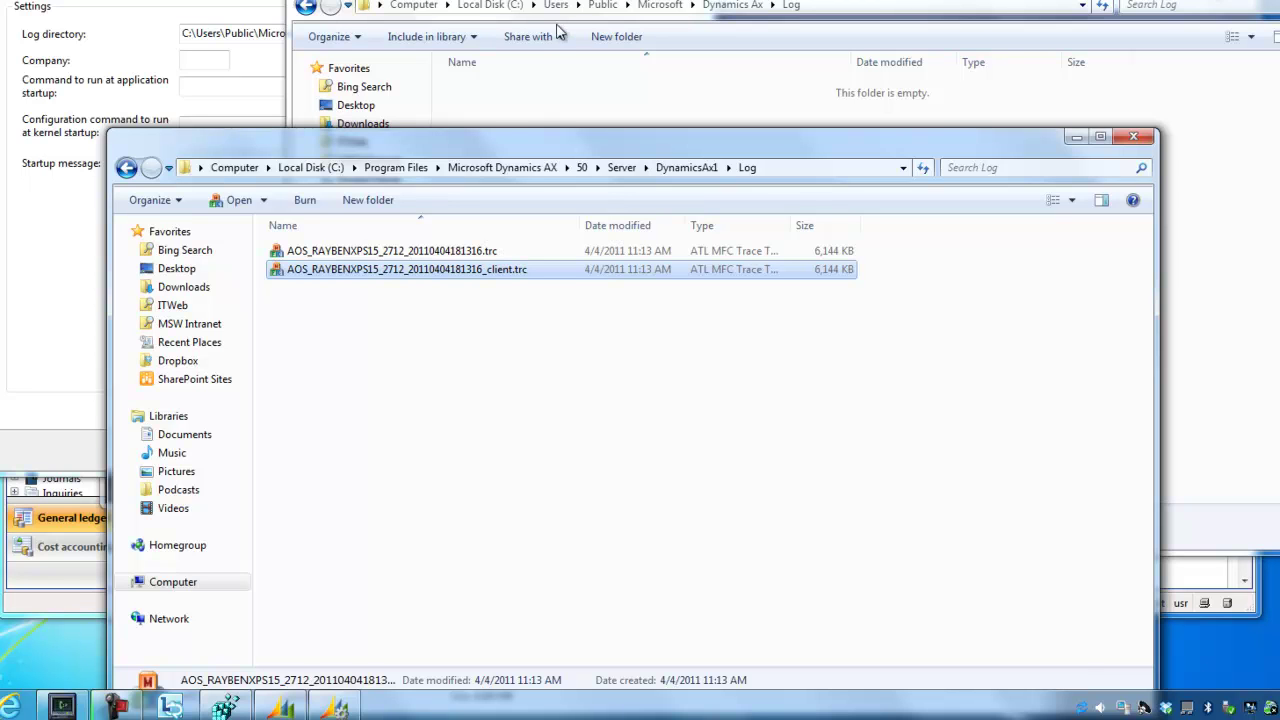
{"action": "left_click_drag", "start_coordinate": [529, 154], "coordinate": [541, 26]}
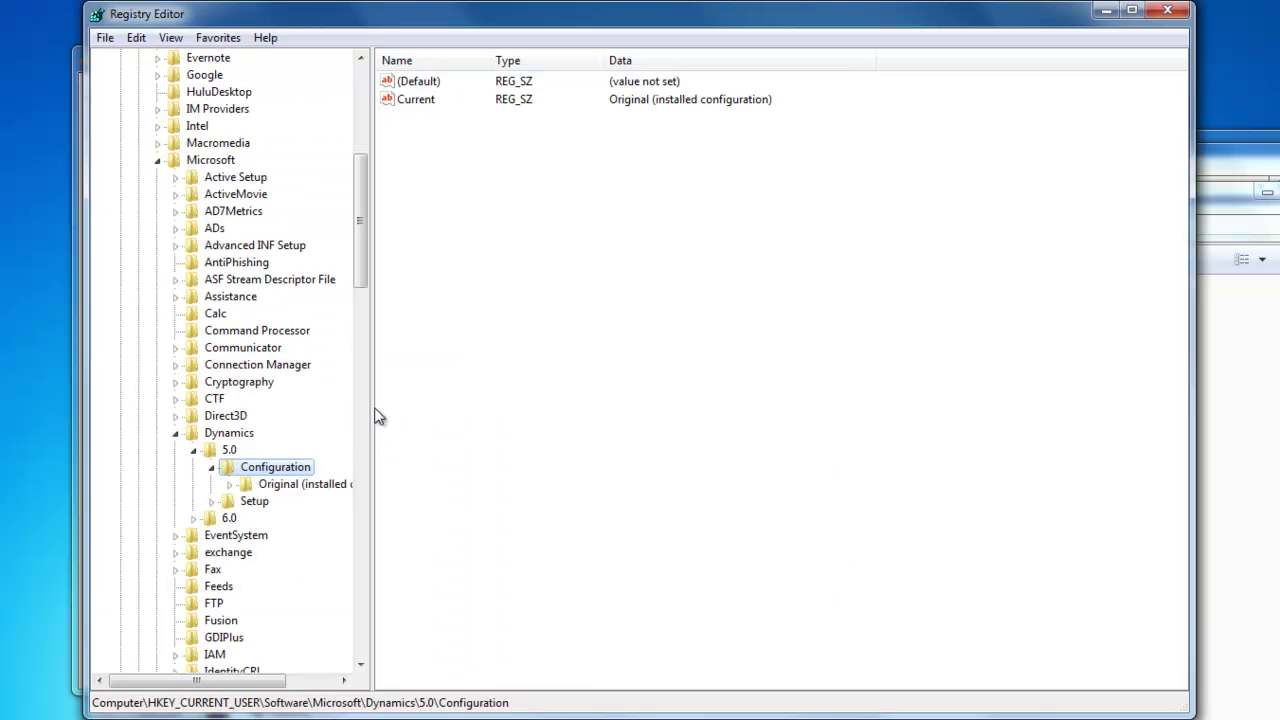
In the Registry Editor, refresh the Dynamics key and show the trace values of its 5.0 Tracing configuration under HKEY_CURRENT_USER.
{"action": "left_click", "coordinate": [236, 436]}
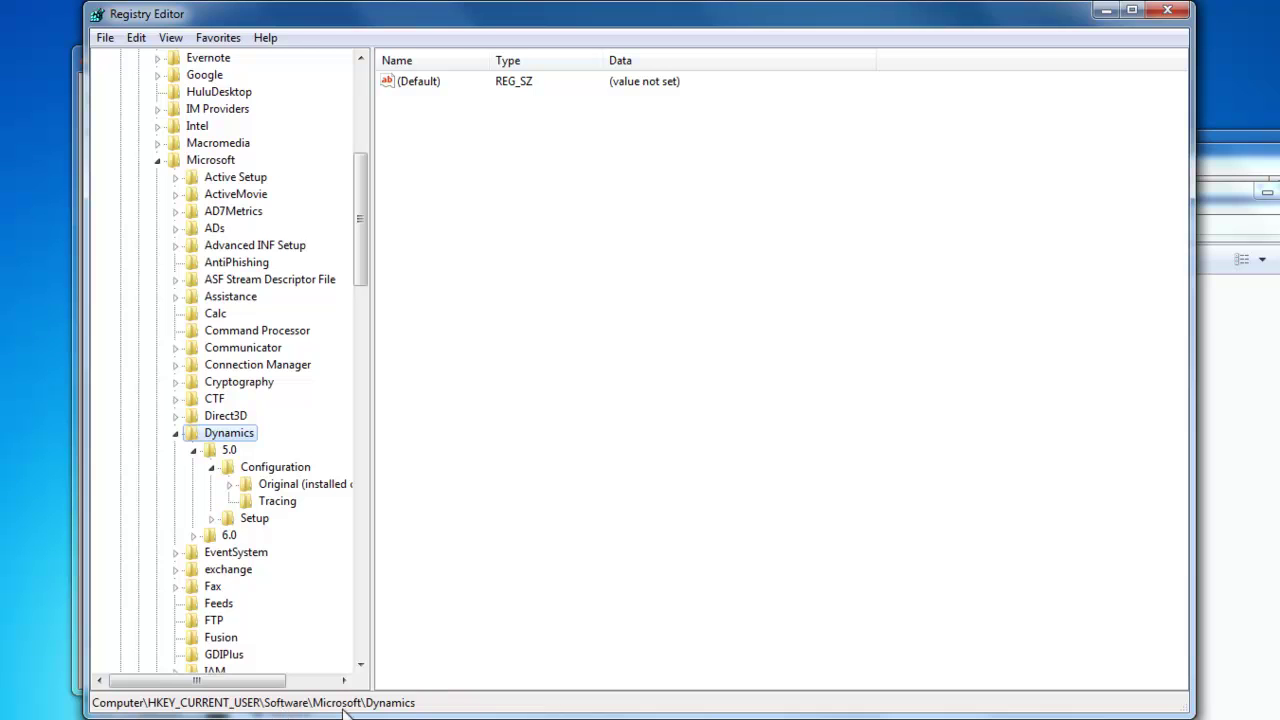
{"action": "left_click", "coordinate": [286, 502]}
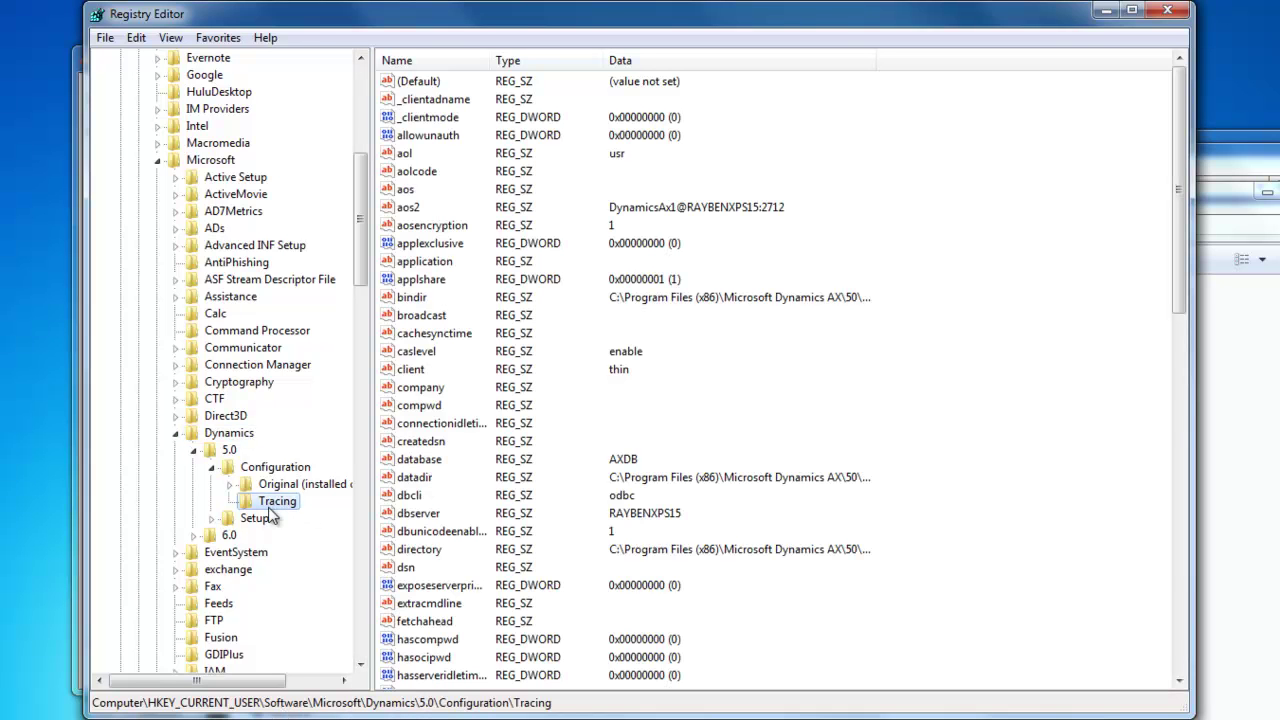
{"action": "scroll", "coordinate": [402, 575], "scroll_direction": "down", "scroll_amount": 15}
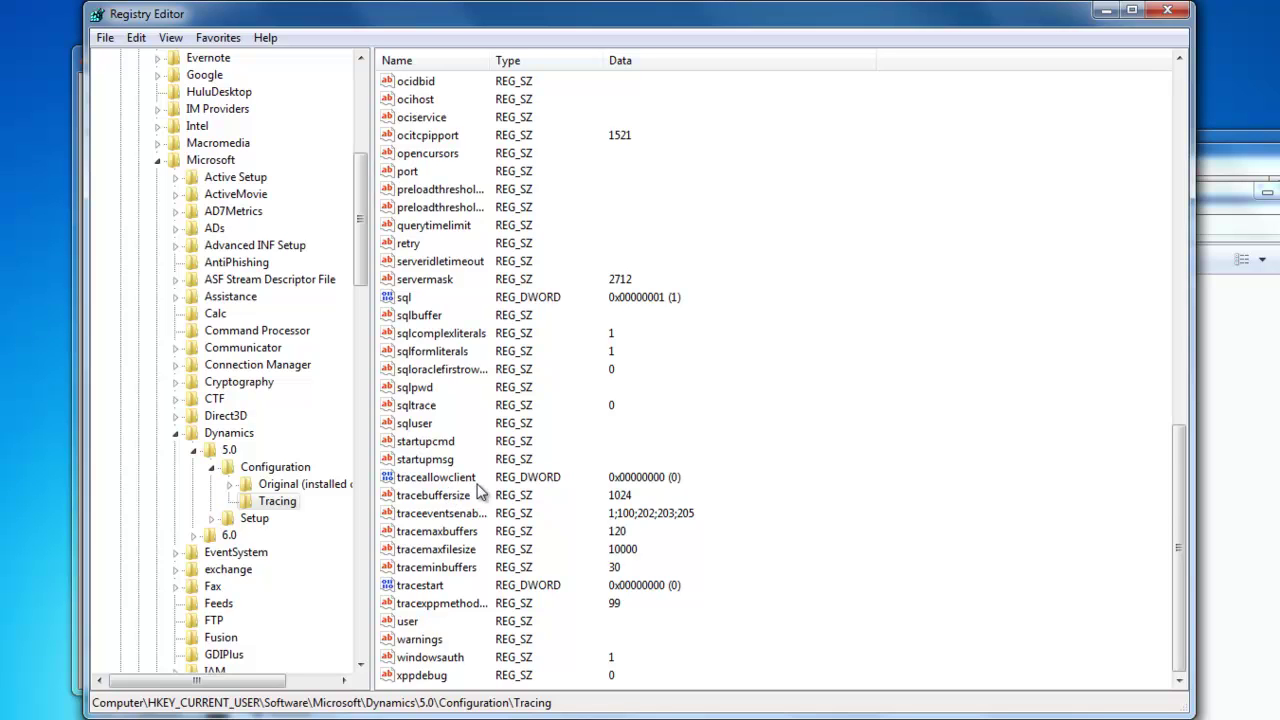
Set the Tracing configuration's tracemaxfilesize registry value to 1000.
{"action": "left_click", "coordinate": [440, 558]}
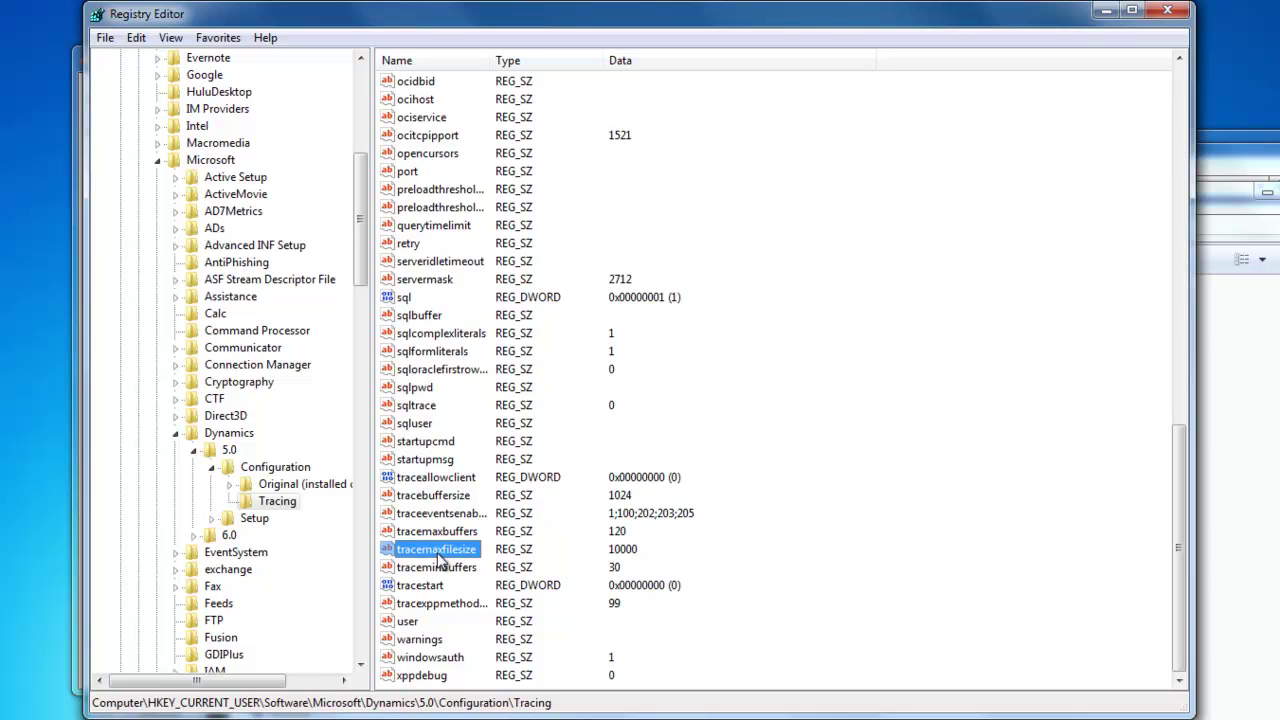
{"action": "double_click", "coordinate": [437, 550]}
{"action": "type", "text": "1000"}
{"action": "key", "text": "Return"}
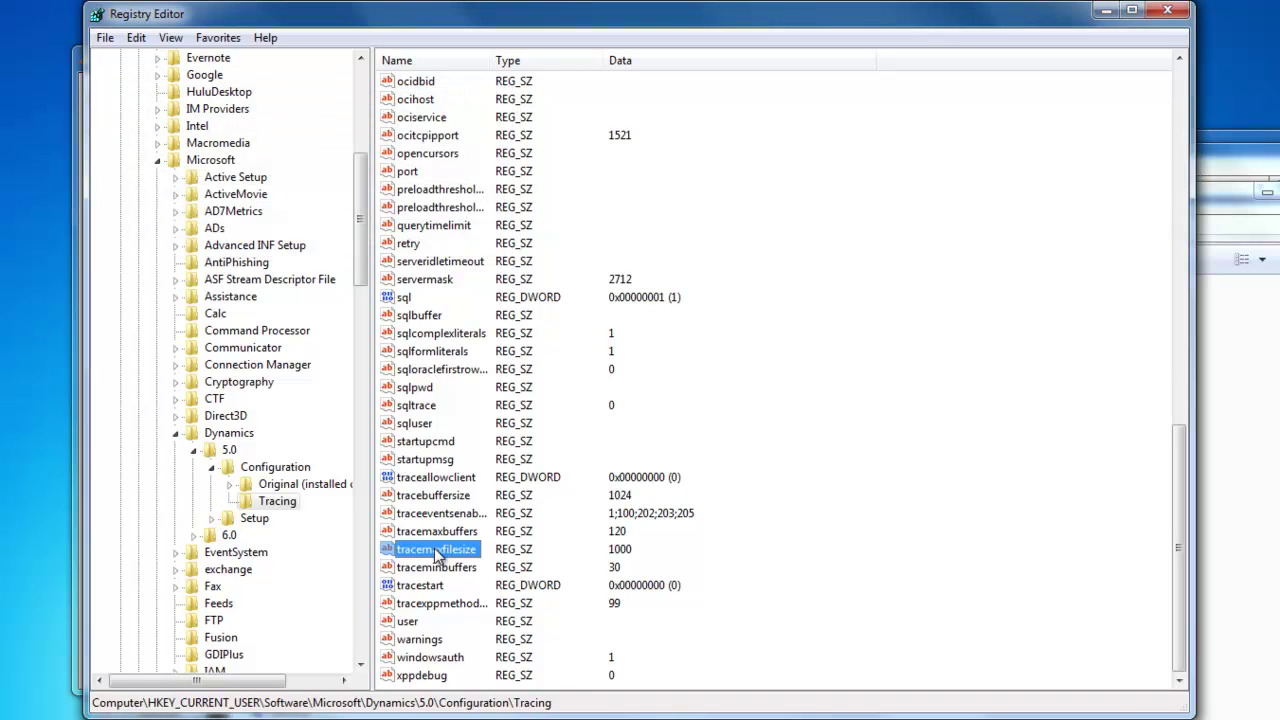